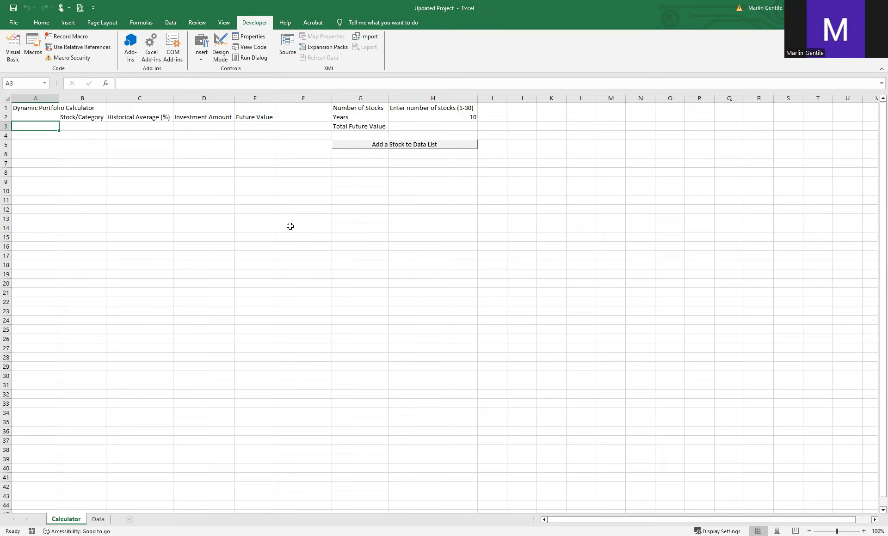
Run the MasterCalculator macro and build the calculator table for 4 stocks.
click(33, 58)
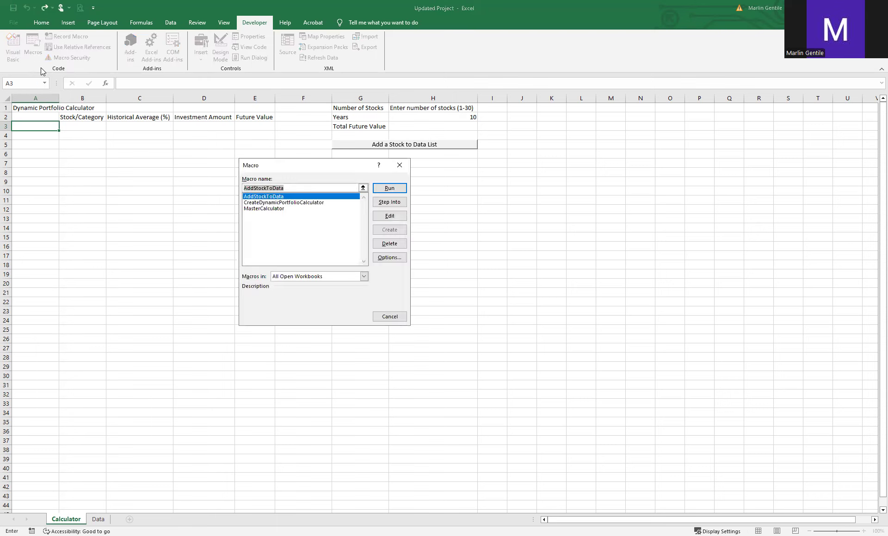
click(279, 209)
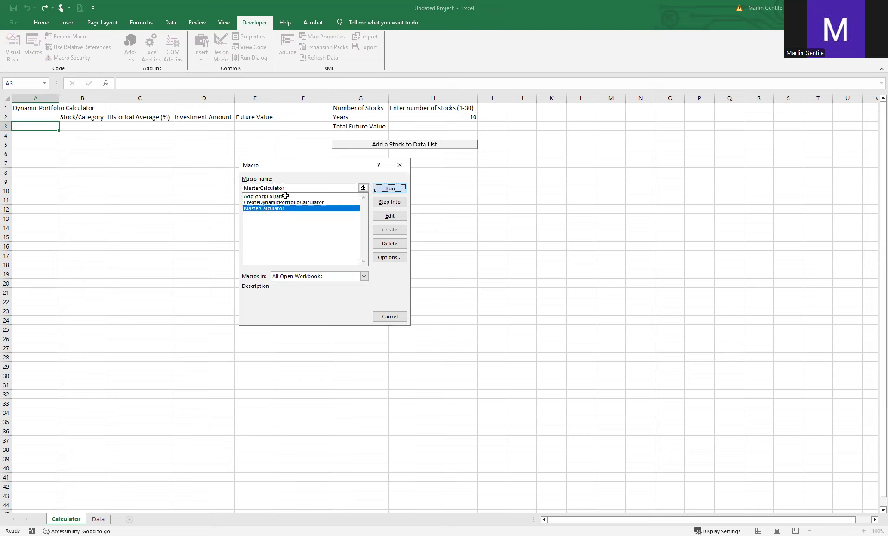
key(Return)
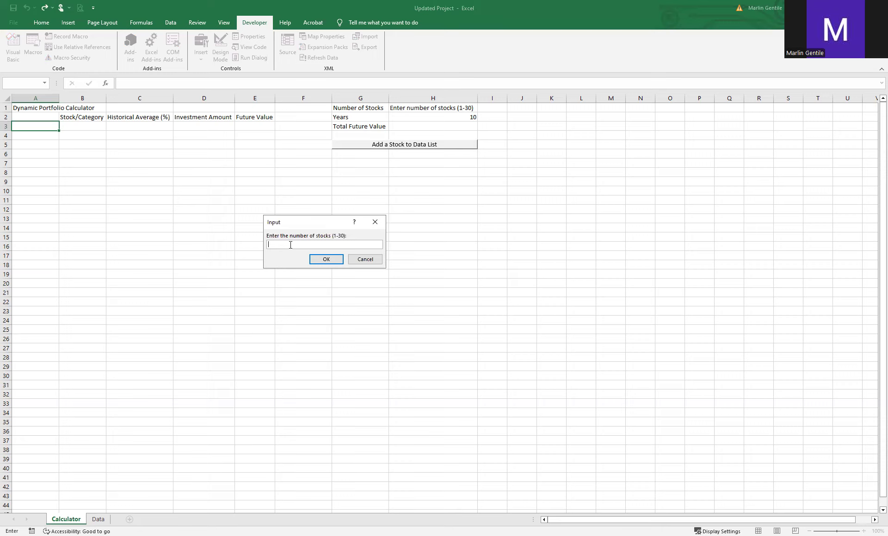
text(4)
key(Return)
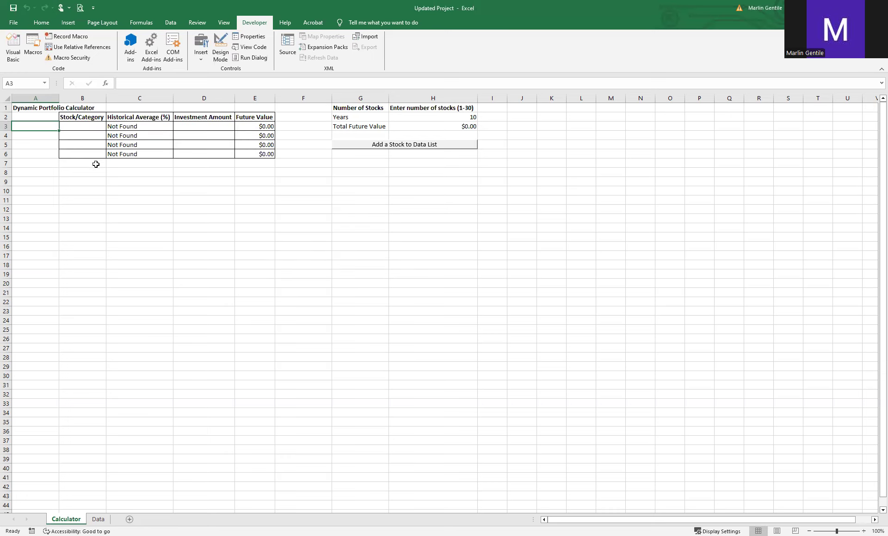
Look through the available stocks for cell B3 and choose S&P 500 as the first stock.
click(101, 125)
click(110, 126)
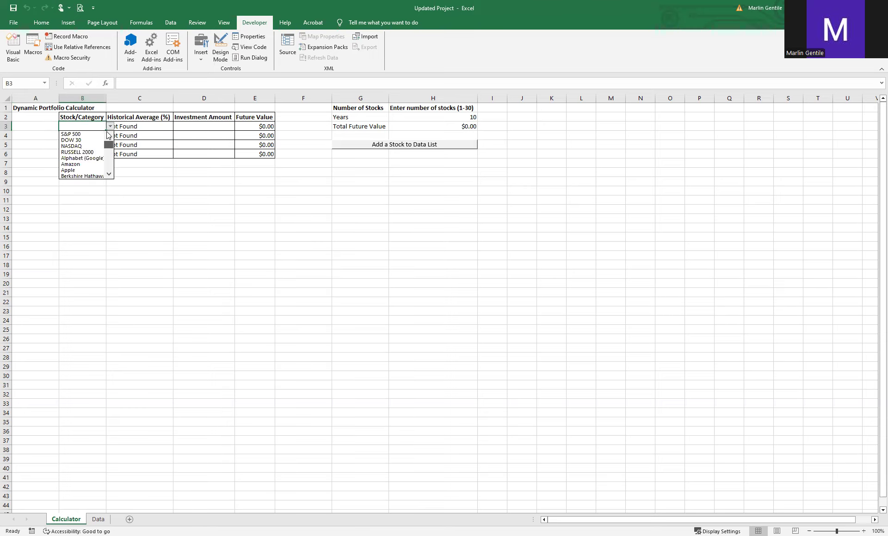
click(109, 174)
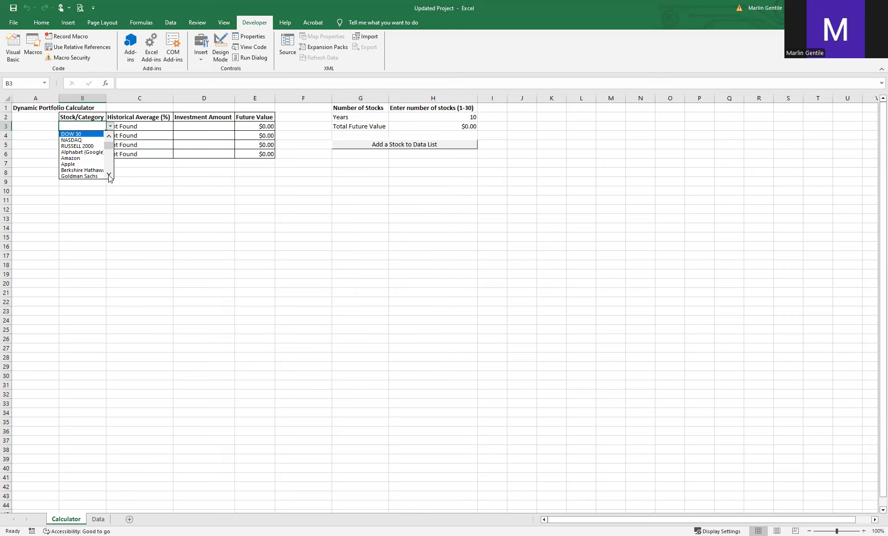
click(110, 175)
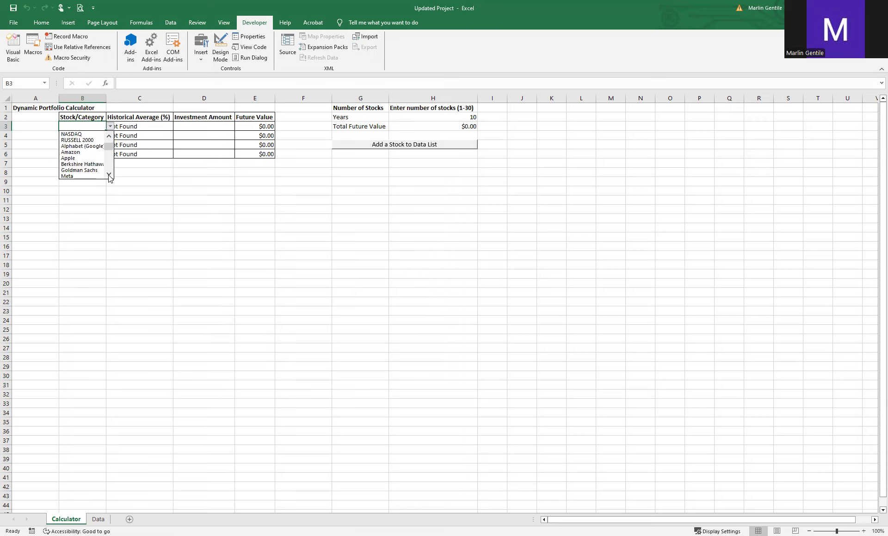
click(110, 175)
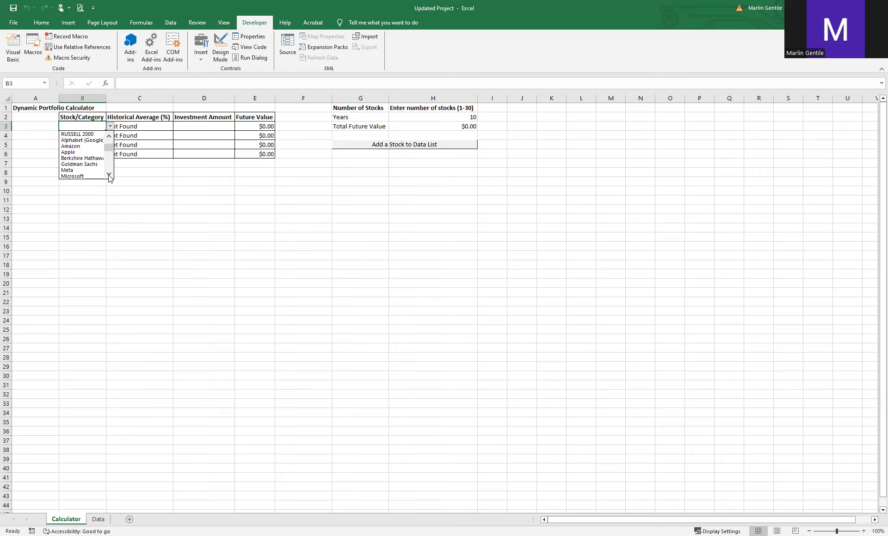
click(110, 175)
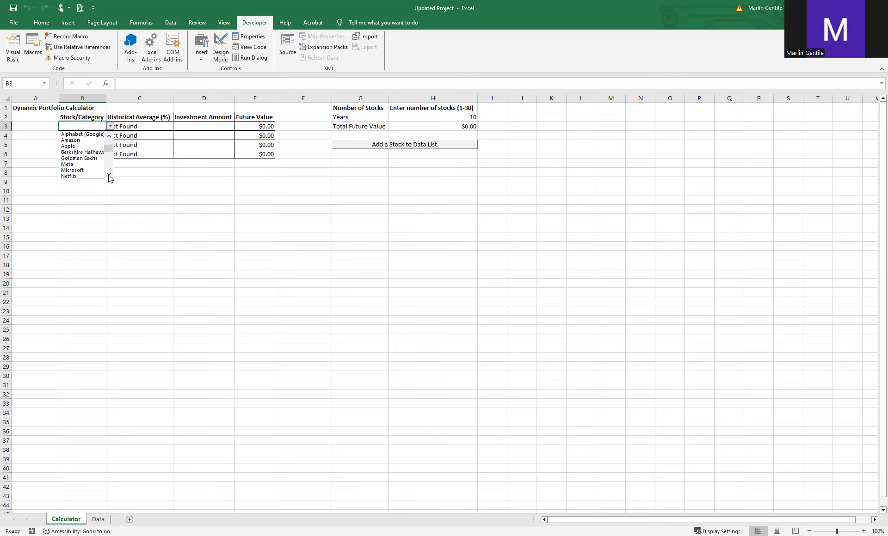
click(110, 174)
click(110, 175)
click(109, 137)
click(108, 137)
click(108, 137)
click(108, 137)
click(109, 137)
click(109, 138)
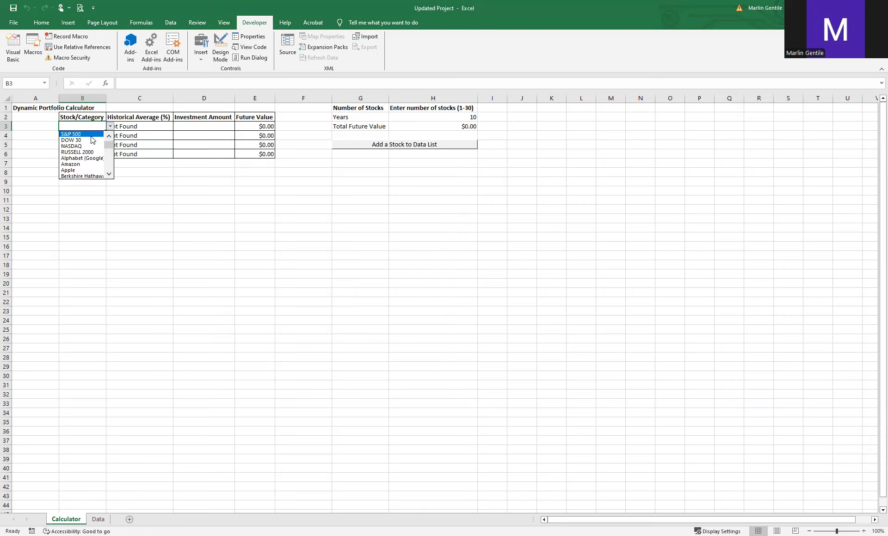
click(91, 134)
Choose NASDAQ as the second stock, in cell B4.
click(102, 135)
click(110, 135)
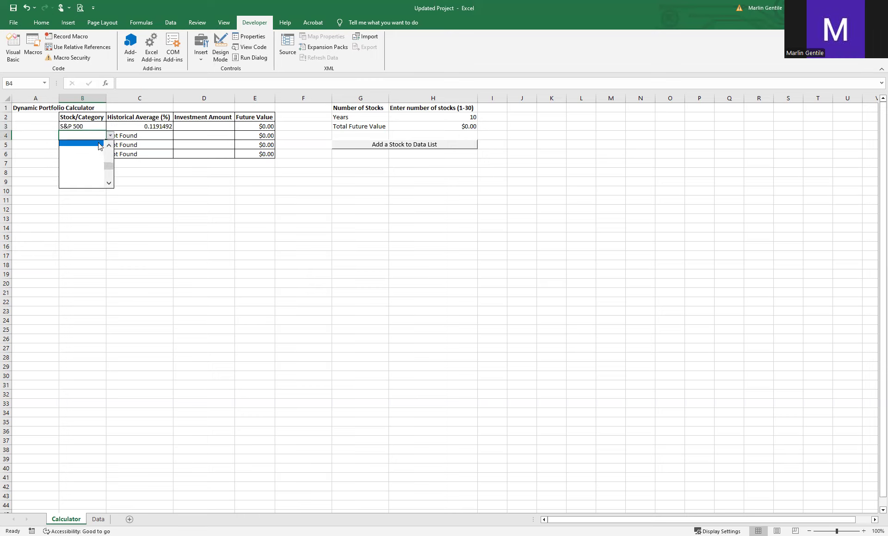
drag(108, 165, 108, 152)
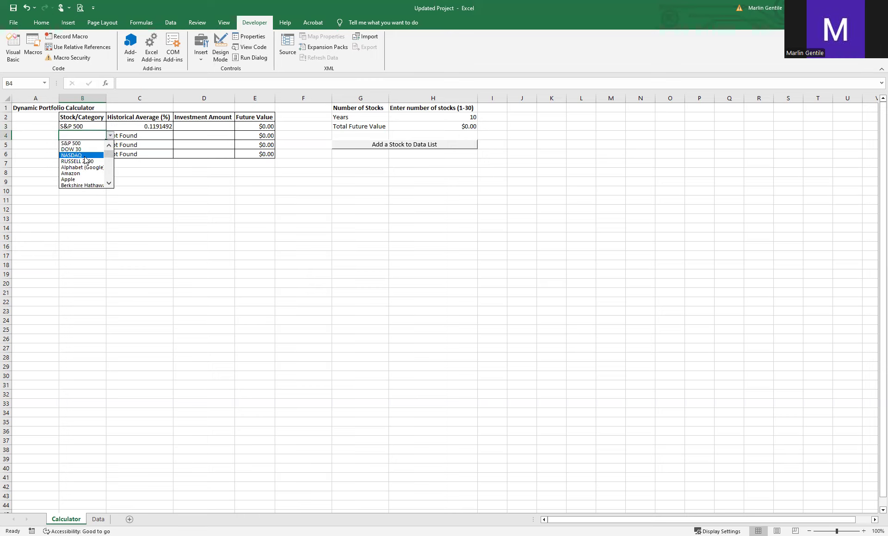
click(85, 159)
Choose Alphabet (Google) as the third stock, in cell B5.
click(100, 145)
click(110, 145)
click(112, 185)
scroll(112, 185, up, 5)
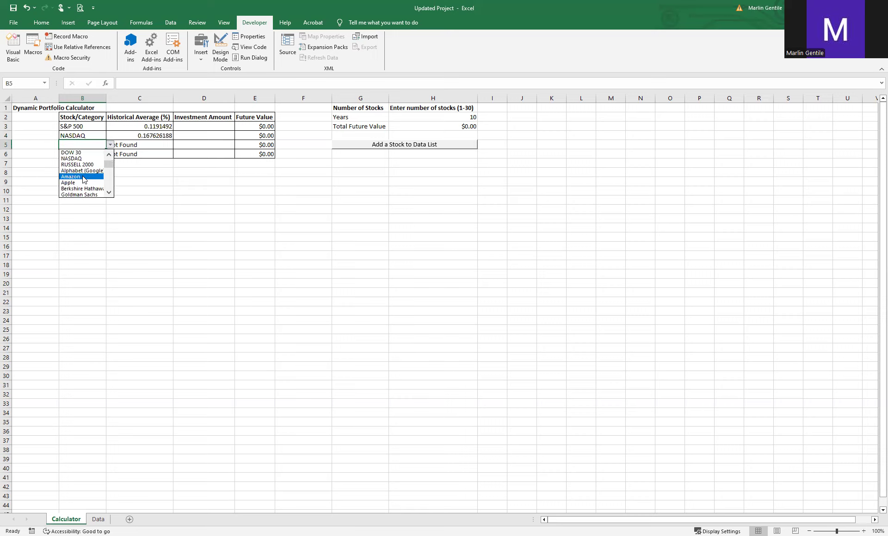
click(87, 170)
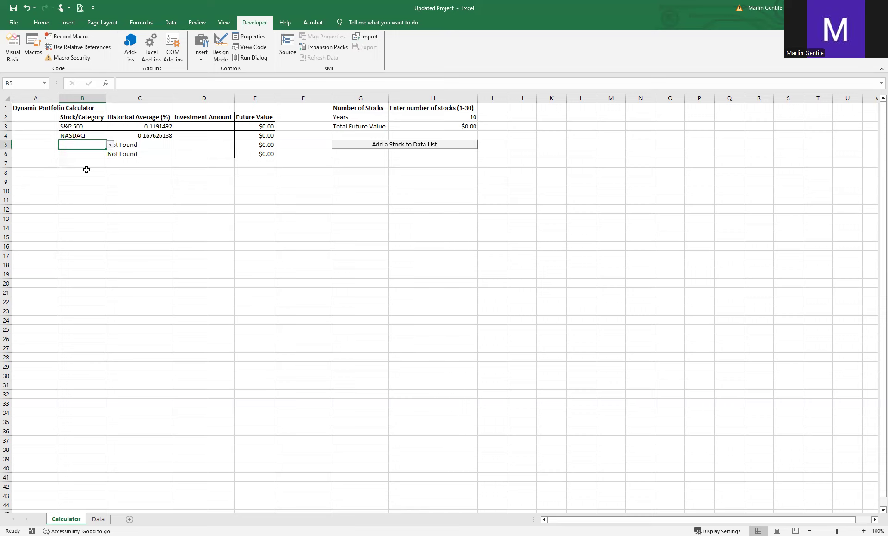
Choose Goldman Sachs as the fourth stock, in cell B6.
click(83, 154)
click(110, 154)
drag(110, 185, 111, 177)
scroll(111, 177, down, 2)
click(99, 187)
click(181, 160)
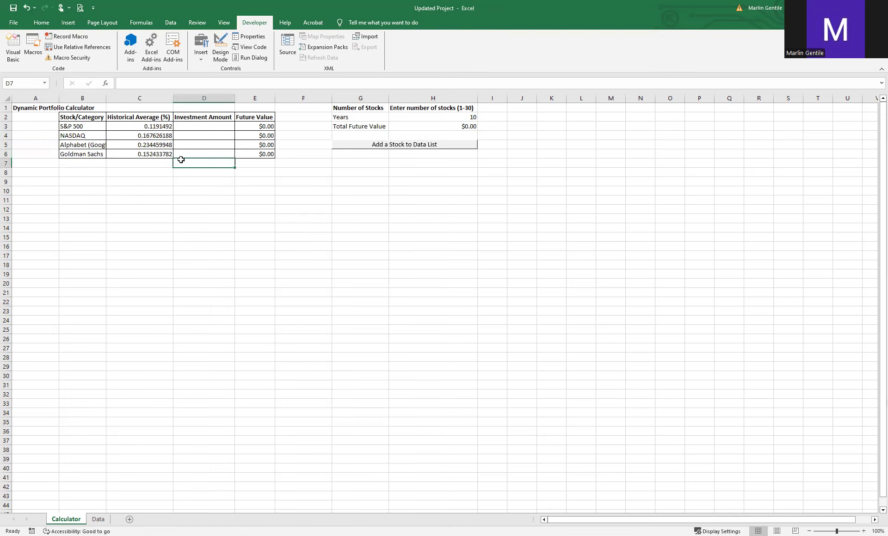
Enter an investment amount of 10000 in D3 and fill it down through D6.
click(154, 145)
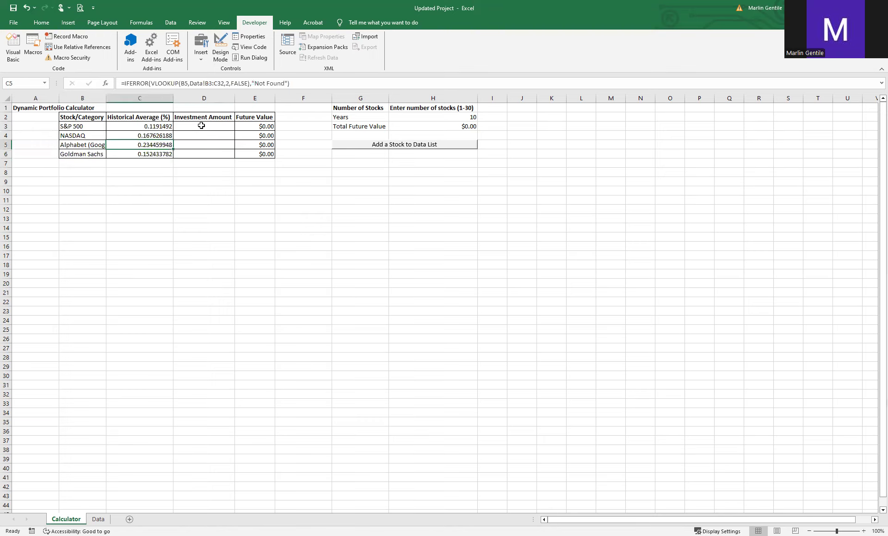
click(202, 125)
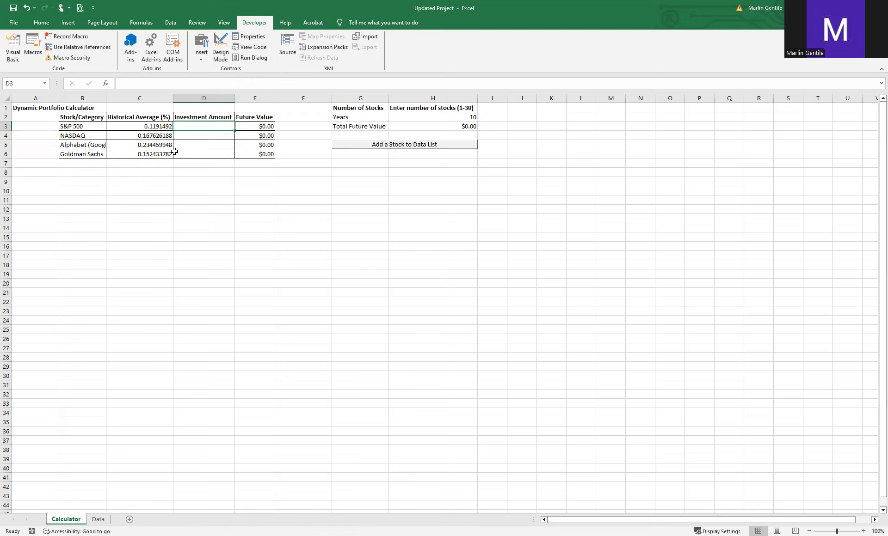
text(10000)
key(ctrl+Return)
drag(235, 130, 231, 154)
click(232, 189)
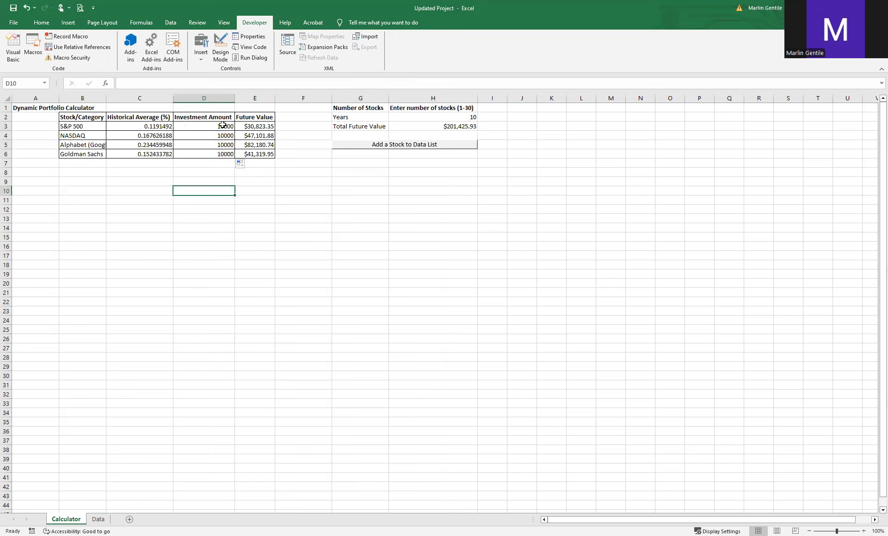
Examine the investment amounts, the Historical Average lookup formulas and the Years and Total Future Value area.
click(206, 145)
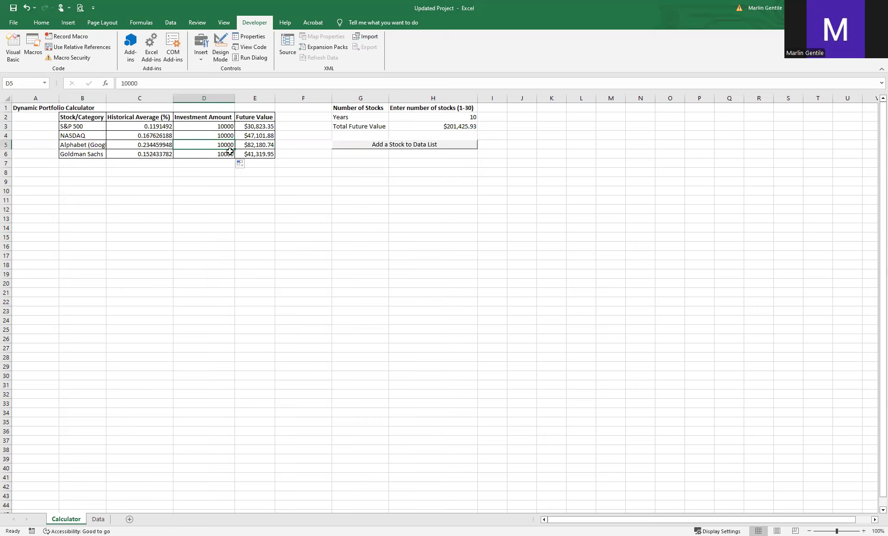
click(294, 120)
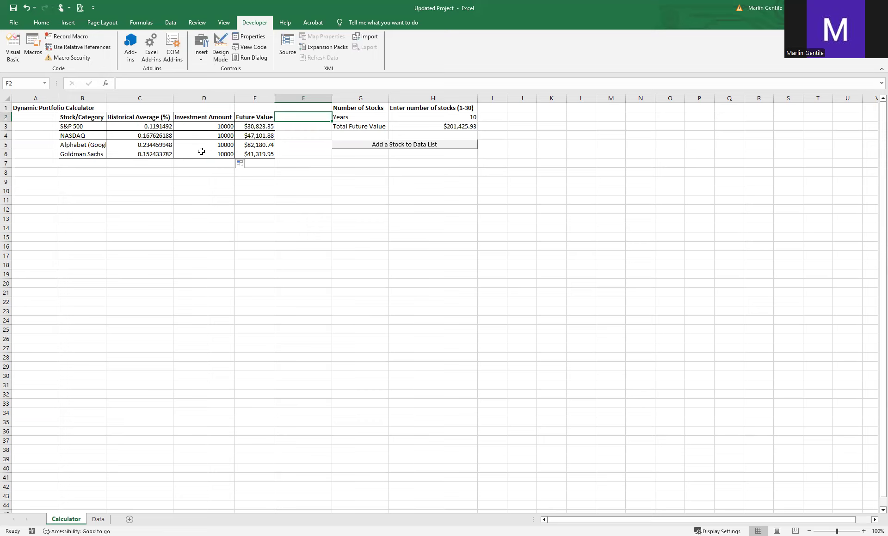
click(159, 145)
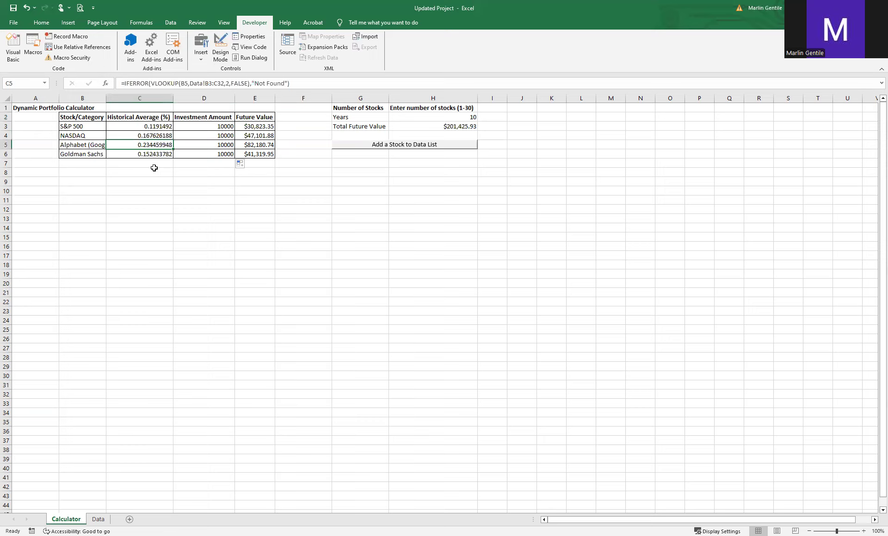
click(151, 137)
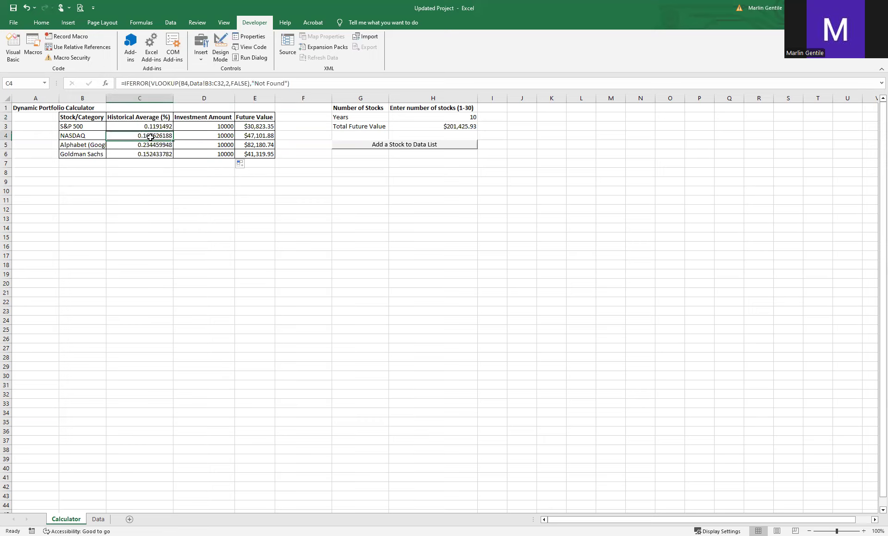
click(291, 117)
click(290, 126)
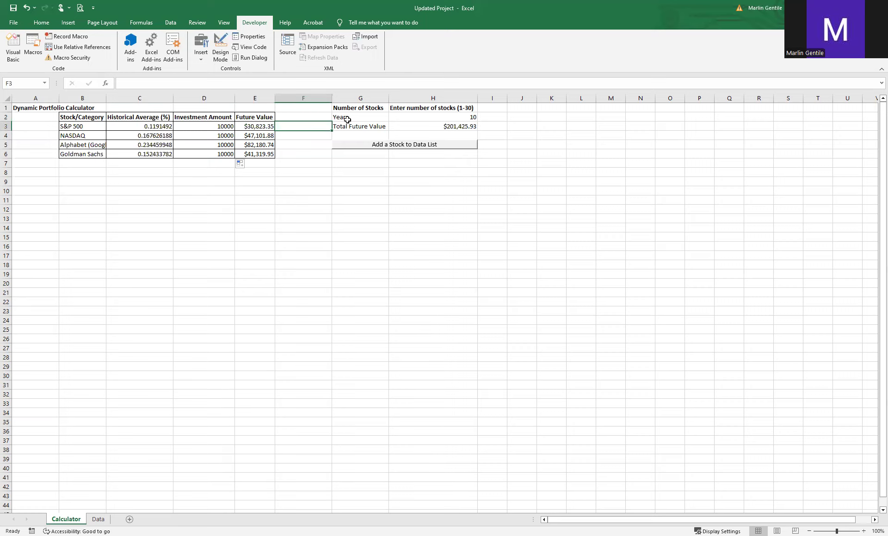
click(316, 133)
click(319, 126)
click(311, 136)
click(314, 129)
click(493, 126)
Try investment periods of 5, 1 and 0.5 years in the Years cell H2.
click(474, 118)
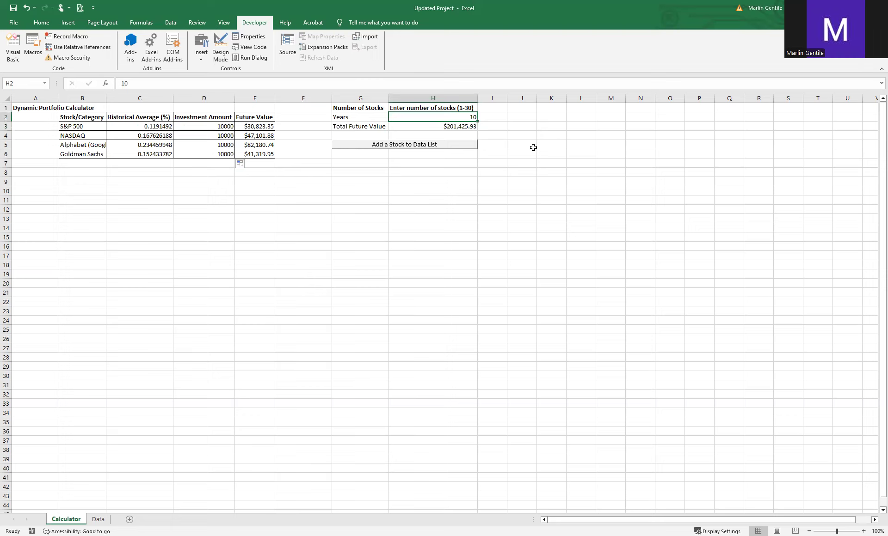
text(5)
key(Return)
key(Up)
text(1)
key(Return)
key(Up)
text(0.5)
key(Return)
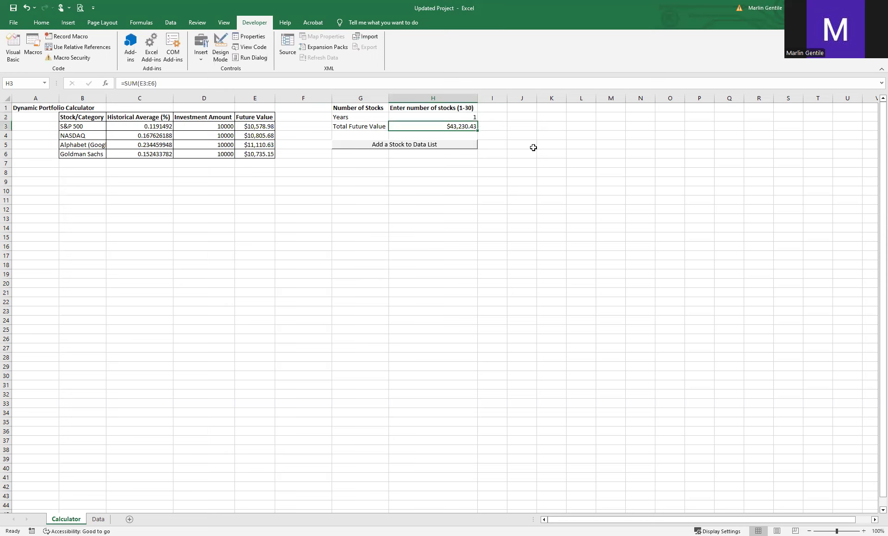
Try 1 year in cell H2, set Years back to 10, and check the Future Value formula in E3.
key(Up)
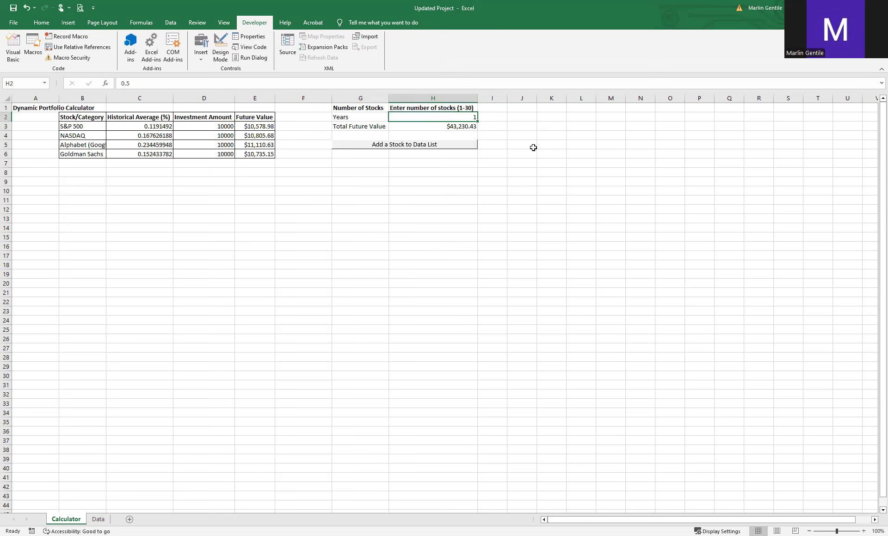
text(1)
key(Return)
key(Up)
text(10)
key(Return)
key(Left)
key(Left)
key(Left)
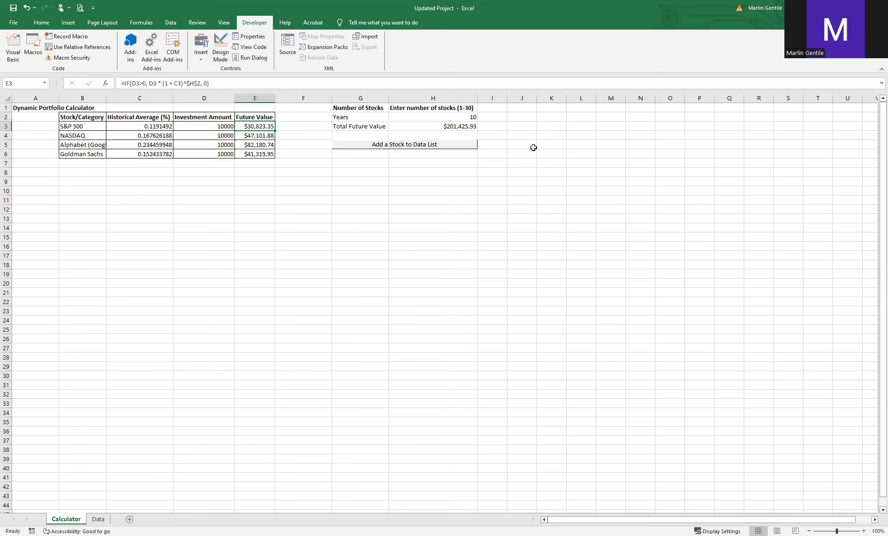
Clear the second, third and fourth stock selections in cells B4 to B6.
click(99, 156)
click(110, 154)
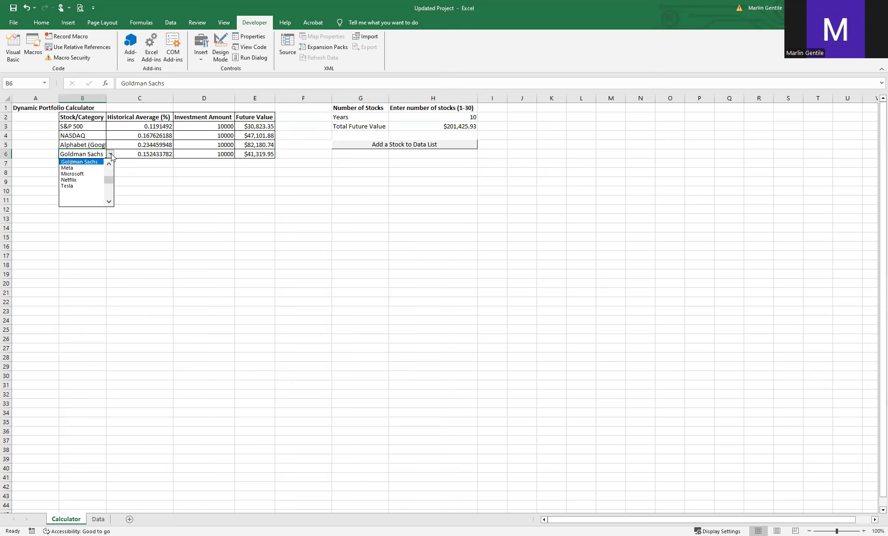
scroll(111, 159, up, 3)
drag(109, 187, 109, 183)
click(81, 185)
click(70, 145)
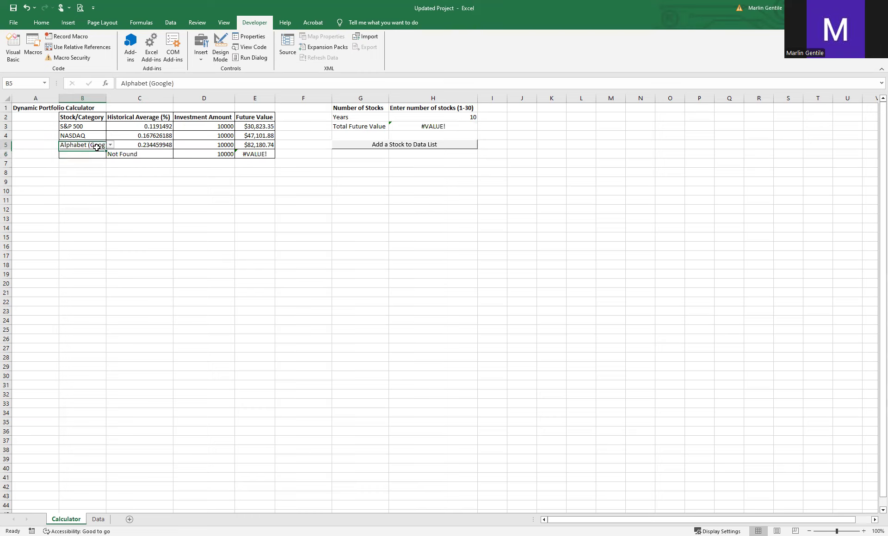
key(Delete)
key(Up)
key(Delete)
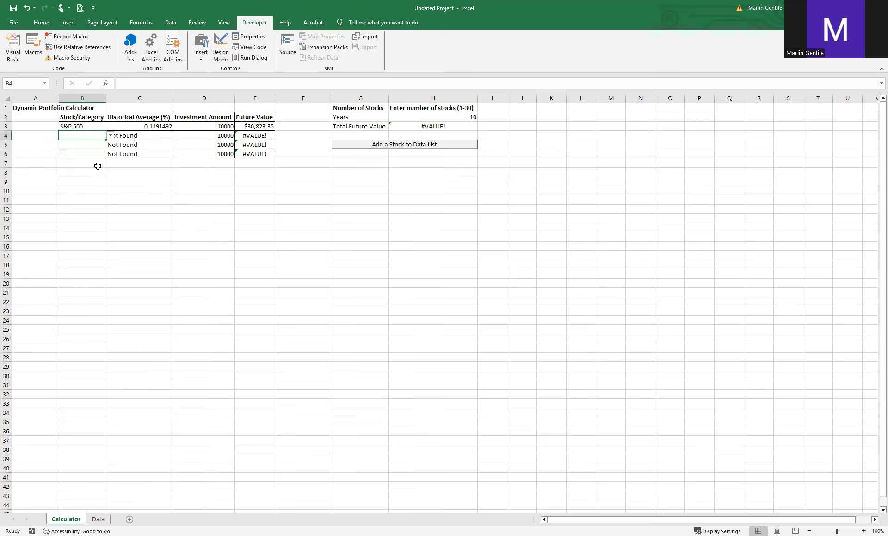
Delete the investment amounts in cells D4 to D6.
key(Right)
key(Right)
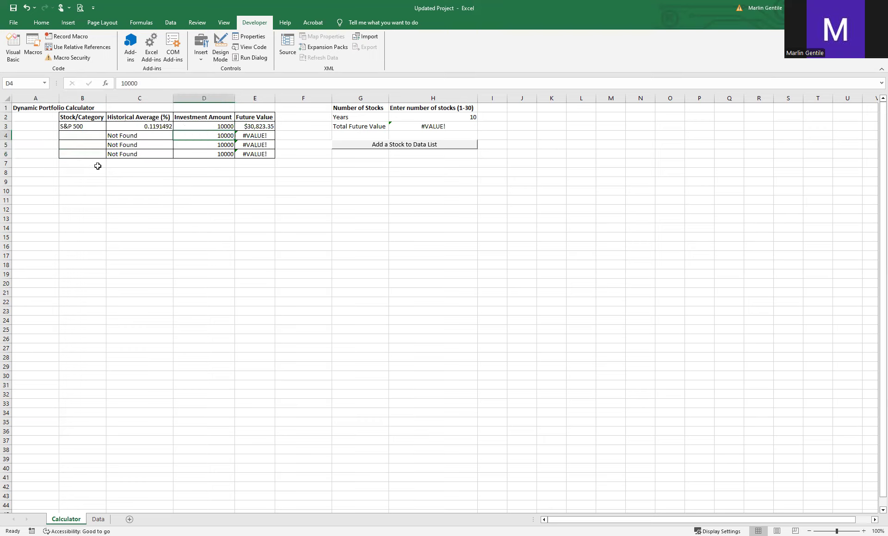
key(Delete)
key(Down)
key(Delete)
key(Down)
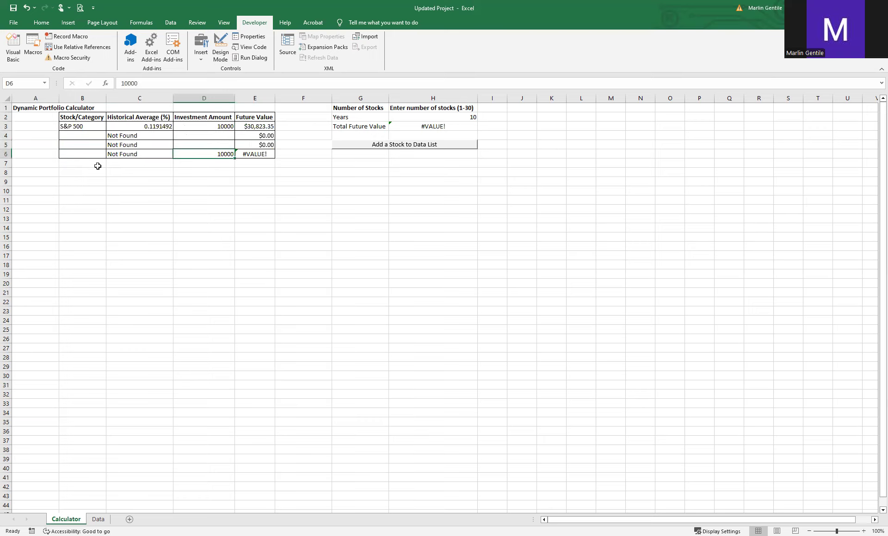
key(Delete)
Set the S&P 500 investment amount in D3 to 50000.
key(Up)
key(Right)
key(Right)
key(Up)
key(Up)
key(Left)
key(Left)
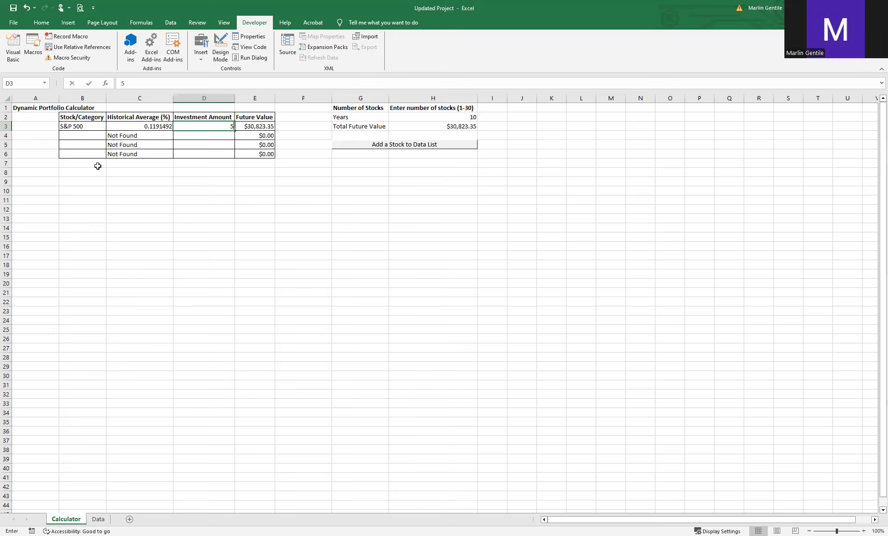
text(50000)
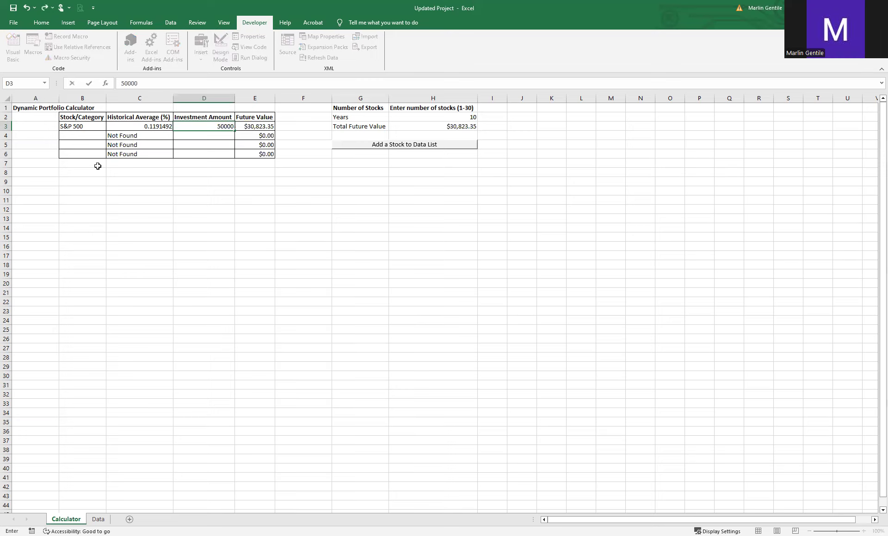
key(Return)
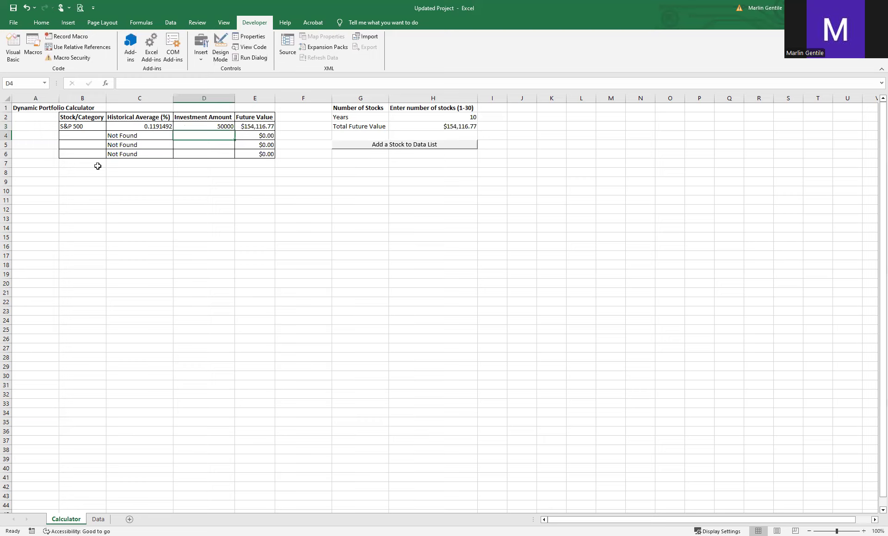
Set the Years value in cell H2 to 40.
key(Right)
key(Right)
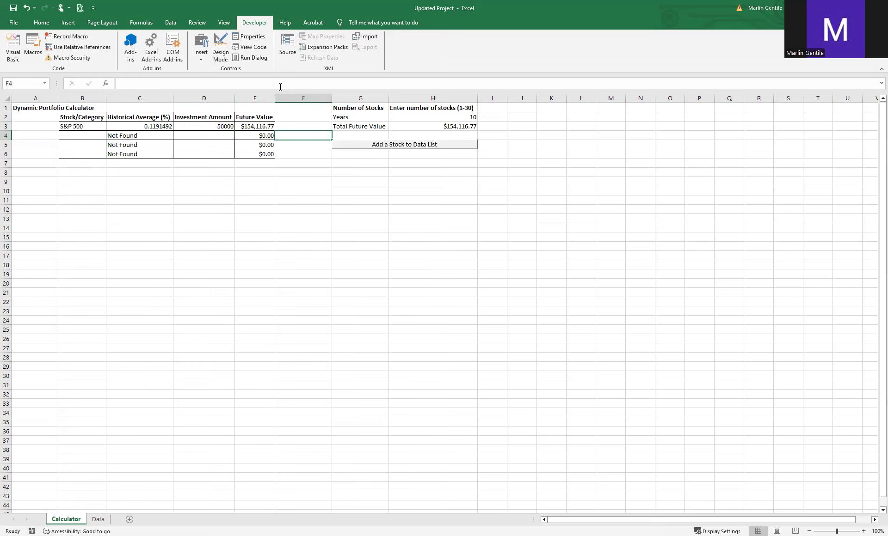
click(403, 117)
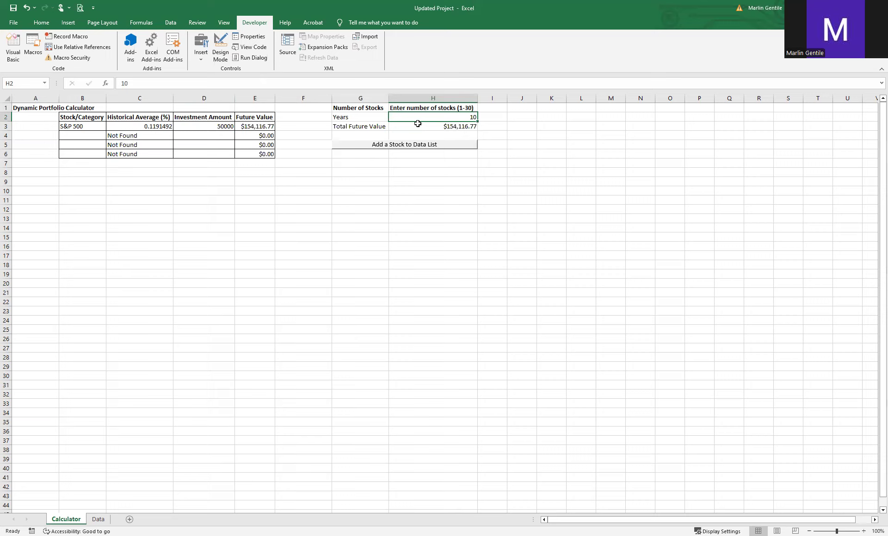
text(50)
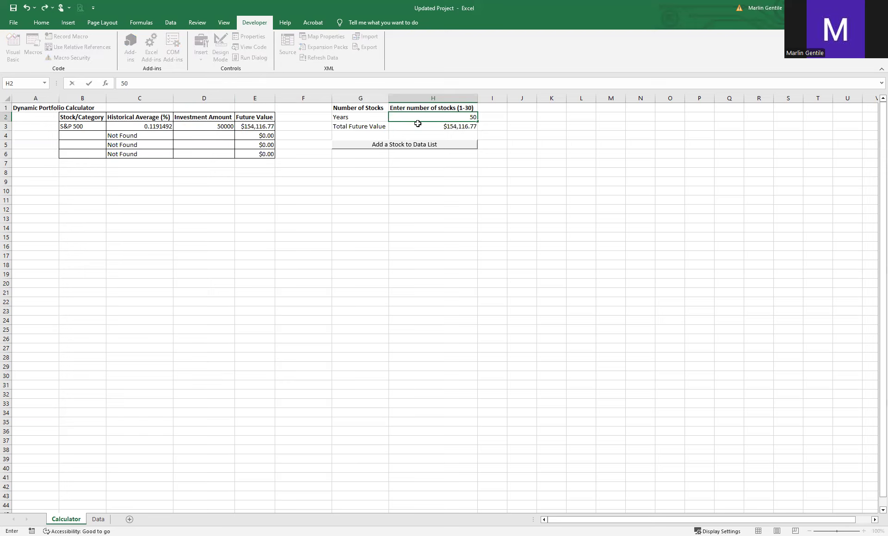
key(BackSpace)
key(BackSpace)
text(40)
key(Return)
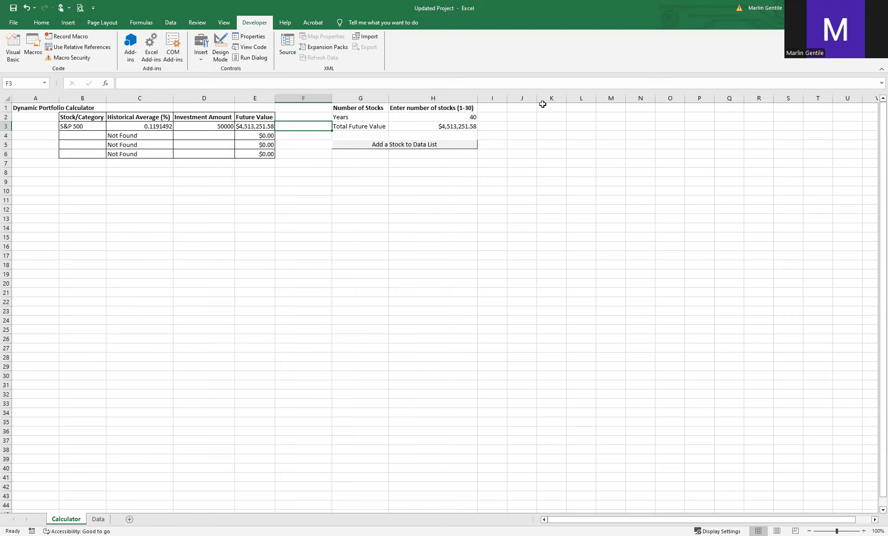
click(311, 116)
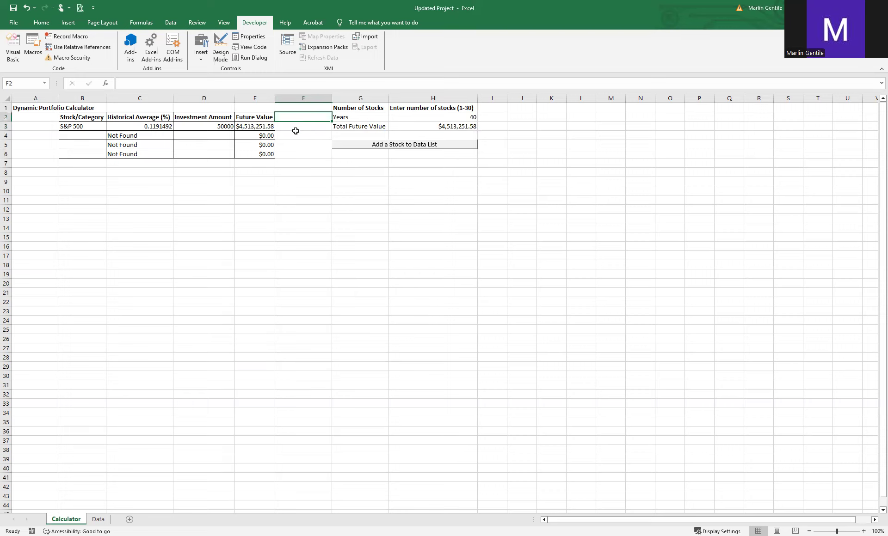
Change the stock selection in cell B3 to Berkshire Hathaway.
click(98, 128)
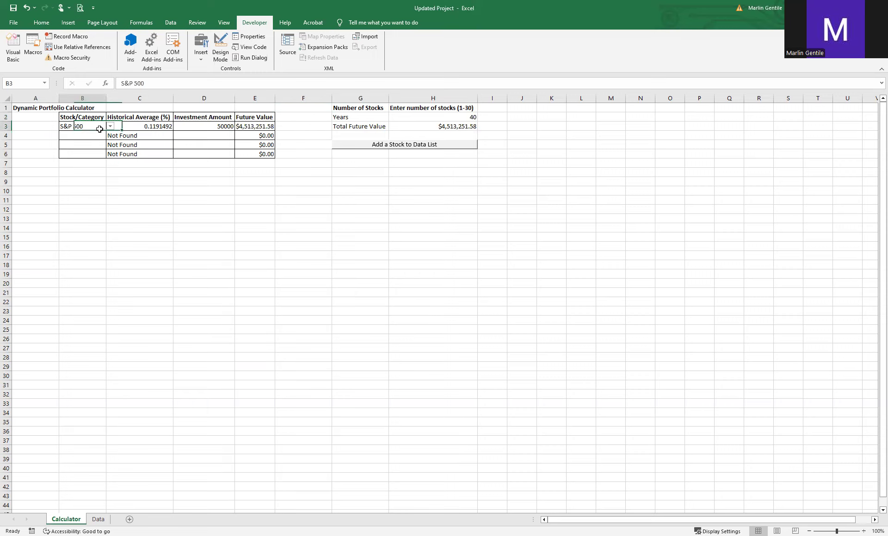
click(110, 126)
scroll(94, 160, down, 1)
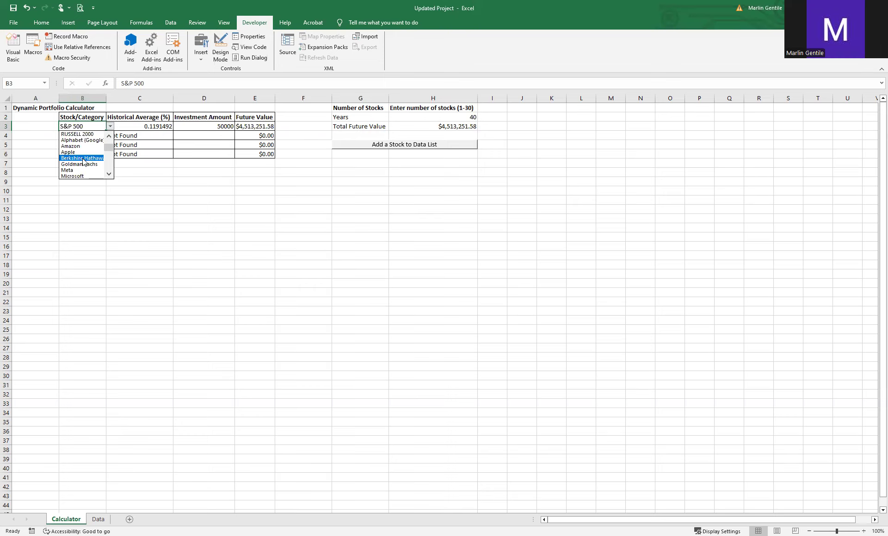
click(84, 160)
click(282, 129)
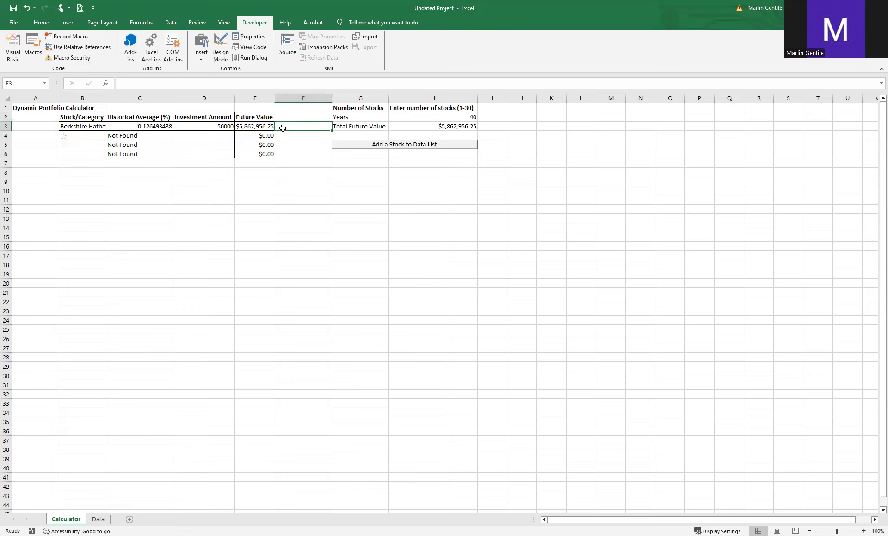
Set the Years value in cell H2 to 1.
click(452, 118)
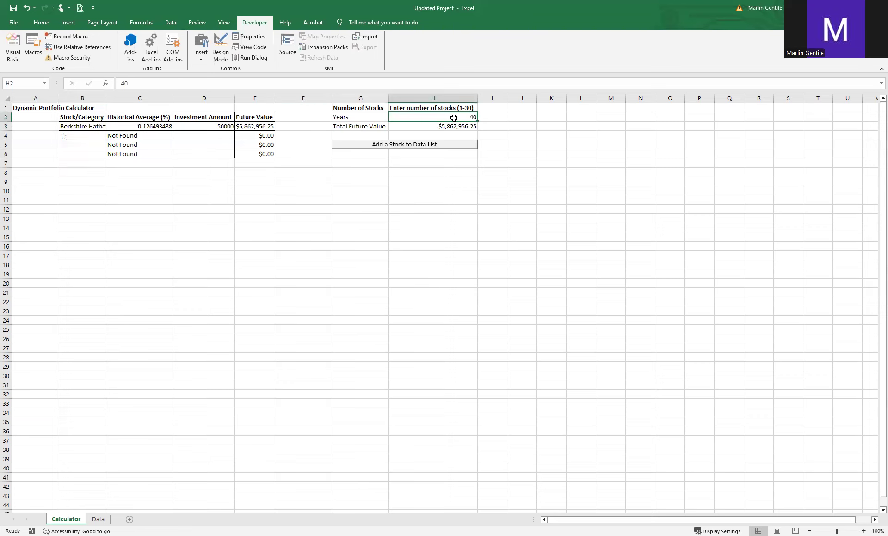
text(1)
key(Return)
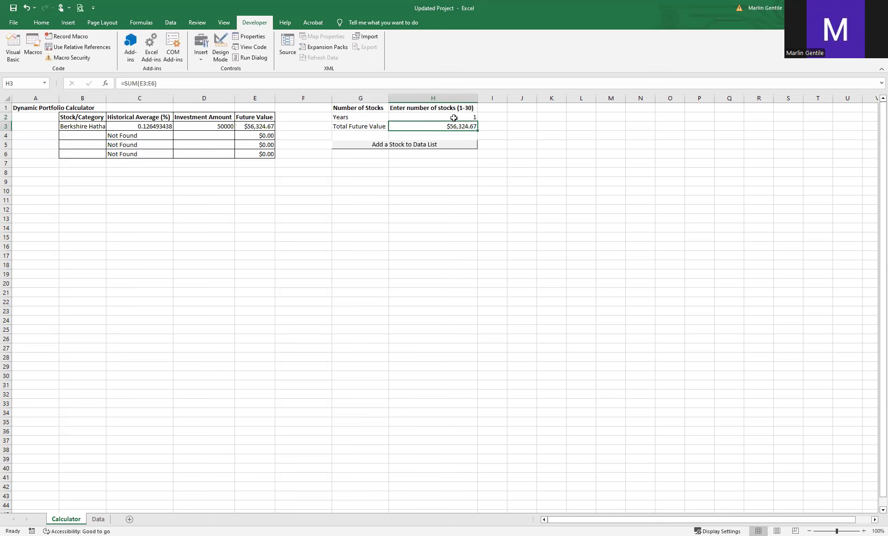
Set the Berkshire Hathaway investment amount in D3 to 2200.
click(222, 131)
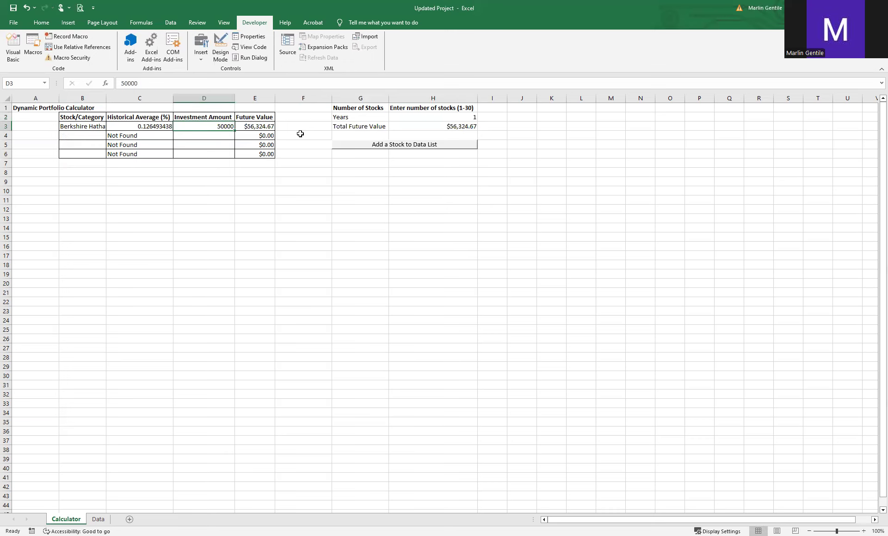
text(2000)
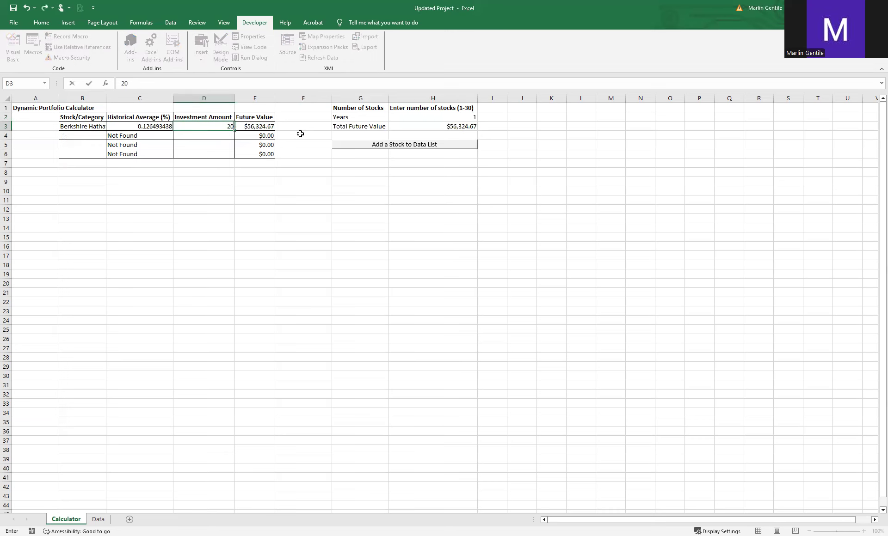
key(BackSpace)
key(BackSpace)
key(BackSpace)
key(Return)
Choose Microsoft as the stock in cell B4 and Apple in cell B5.
key(Left)
key(Left)
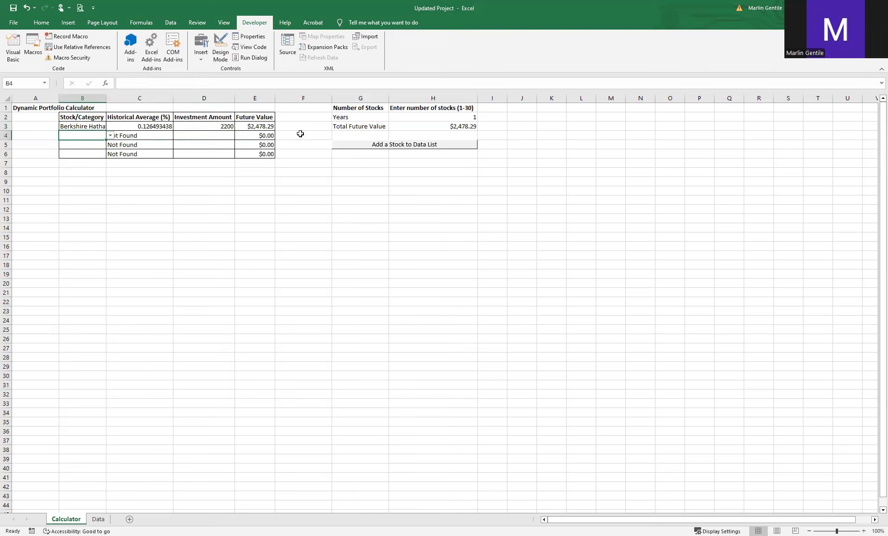
click(111, 136)
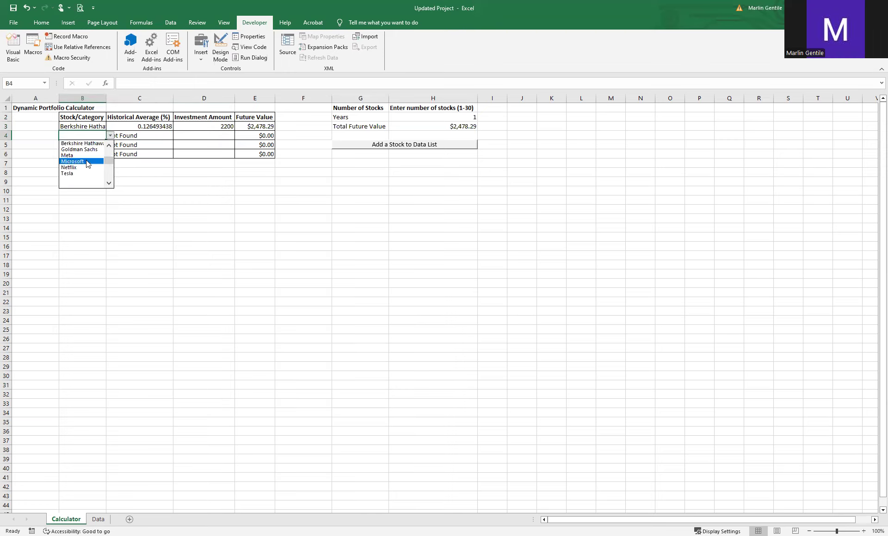
click(85, 163)
click(105, 146)
click(110, 145)
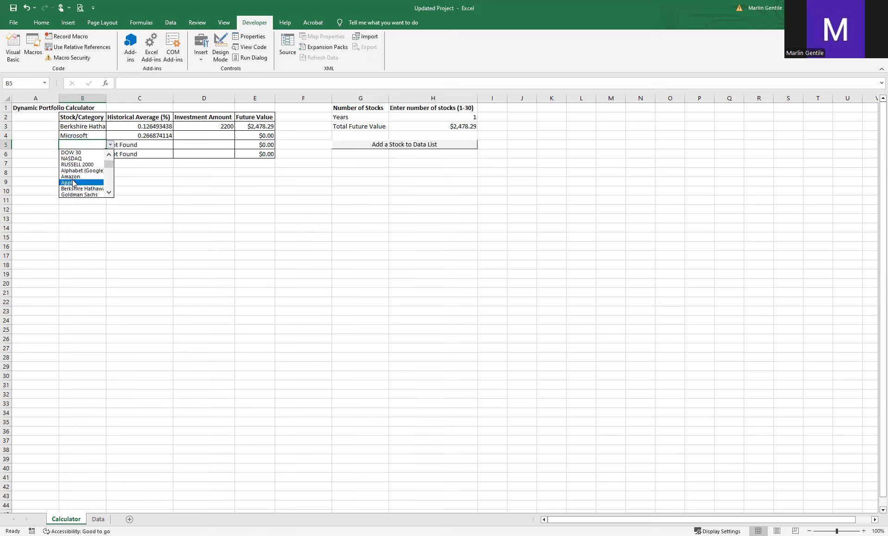
click(83, 183)
Enter investment amounts of 600 for Microsoft in D4 and 2000 for Apple in D5.
click(201, 153)
click(203, 134)
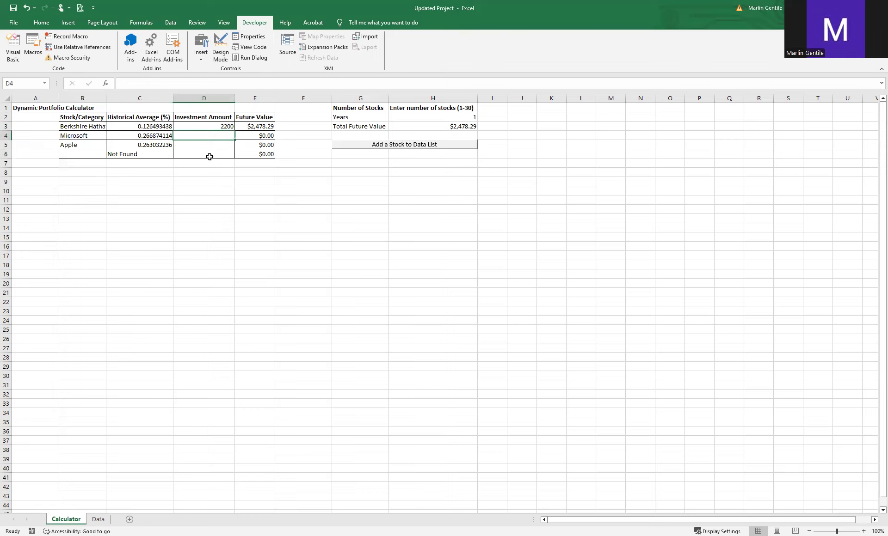
text(100)
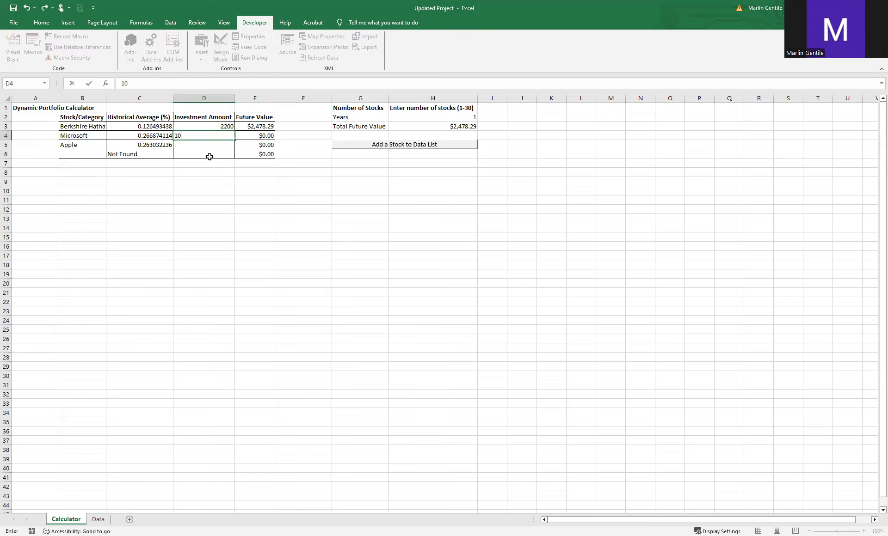
key(BackSpace)
key(BackSpace)
key(BackSpace)
text(600)
key(Return)
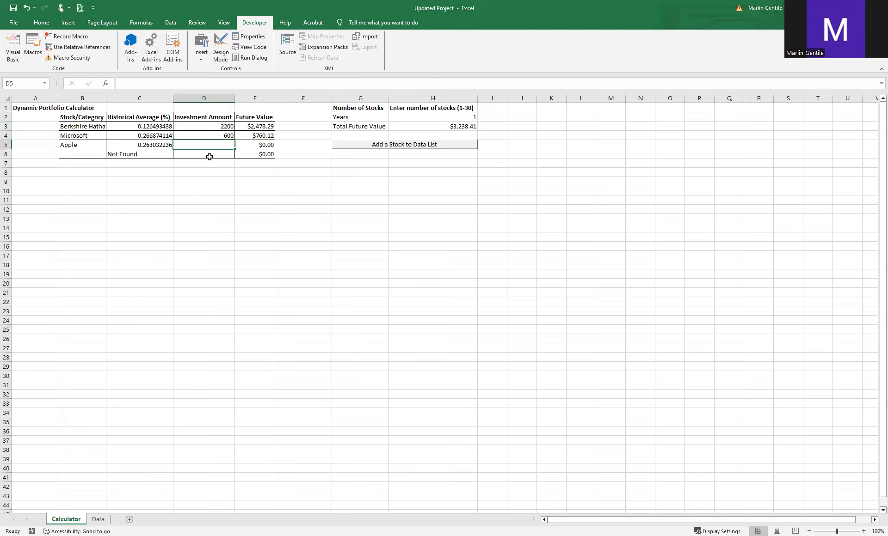
text(2000)
key(Return)
key(Up)
key(Up)
key(Right)
key(Right)
key(Right)
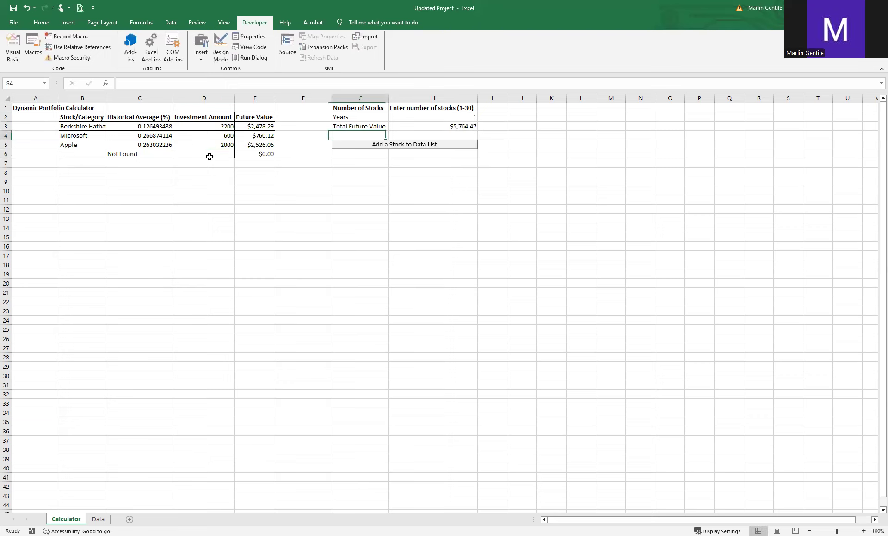
key(Left)
key(Up)
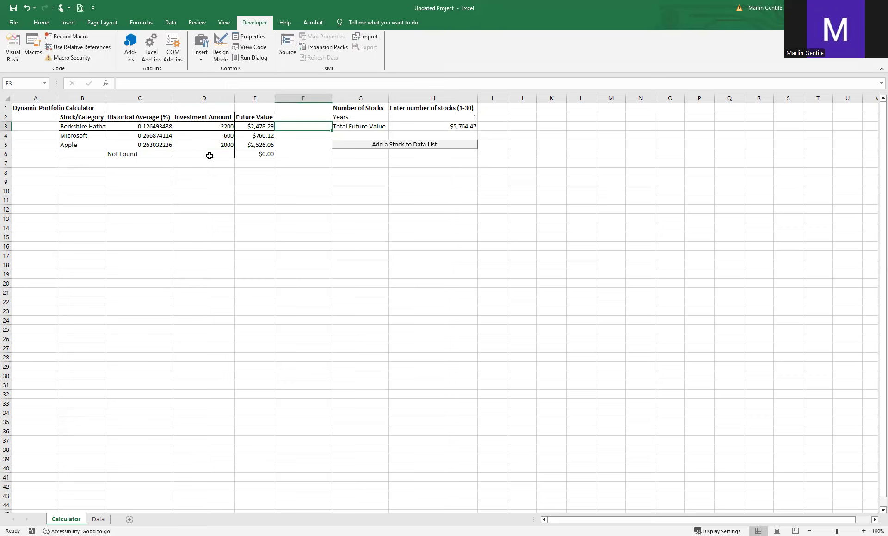
key(Up)
key(Right)
key(Right)
key(Left)
key(Left)
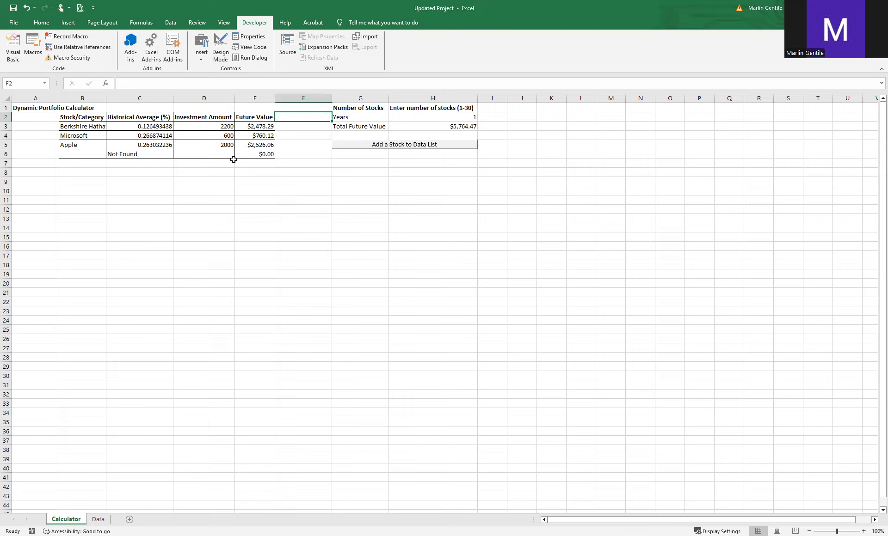
key(Right)
key(Right)
key(Left)
key(Left)
key(Left)
key(Down)
key(Right)
Clear the Berkshire Hathaway, Microsoft and Apple selections in cells B3 to B5.
click(92, 126)
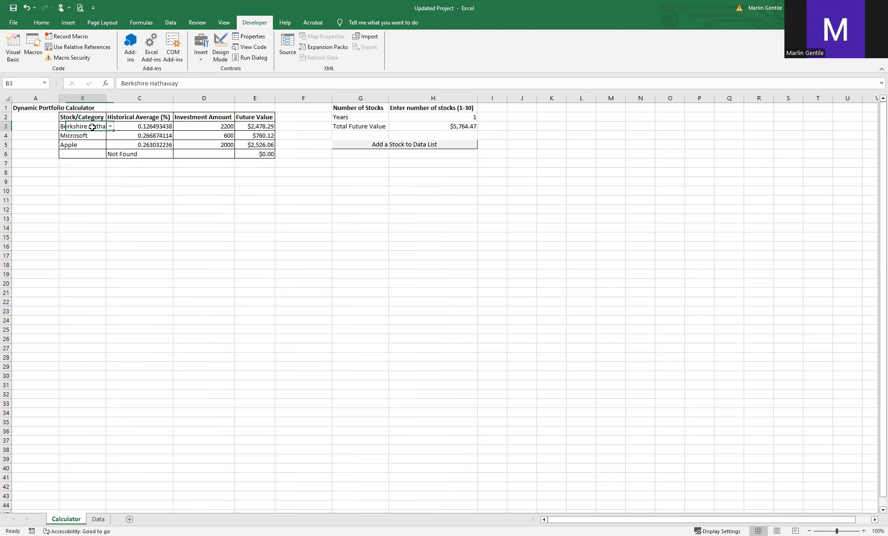
key(Delete)
key(Down)
key(Delete)
key(Down)
key(Delete)
Delete the investment amounts in cells D3 to D5.
key(Right)
key(Right)
key(Delete)
key(Up)
key(Delete)
key(Up)
key(Delete)
key(Up)
key(Right)
key(Right)
key(Down)
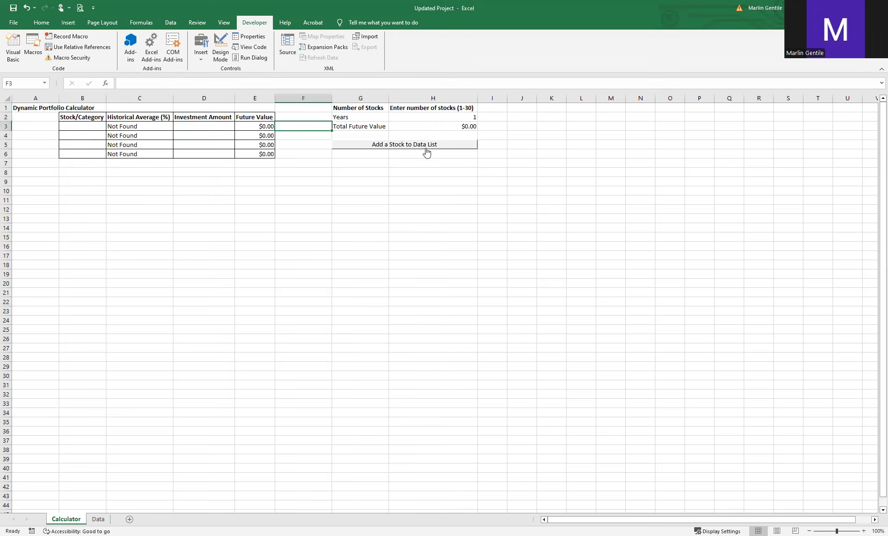
key(Left)
key(Left)
key(Left)
key(Left)
key(Left)
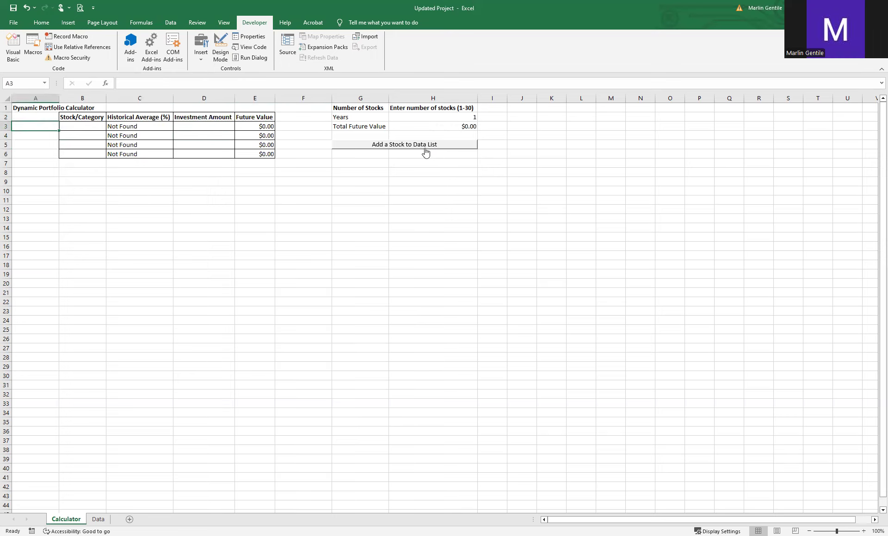
Add a new stock named Nike with a historical average of 8 to the data list using the worksheet's macro.
click(397, 146)
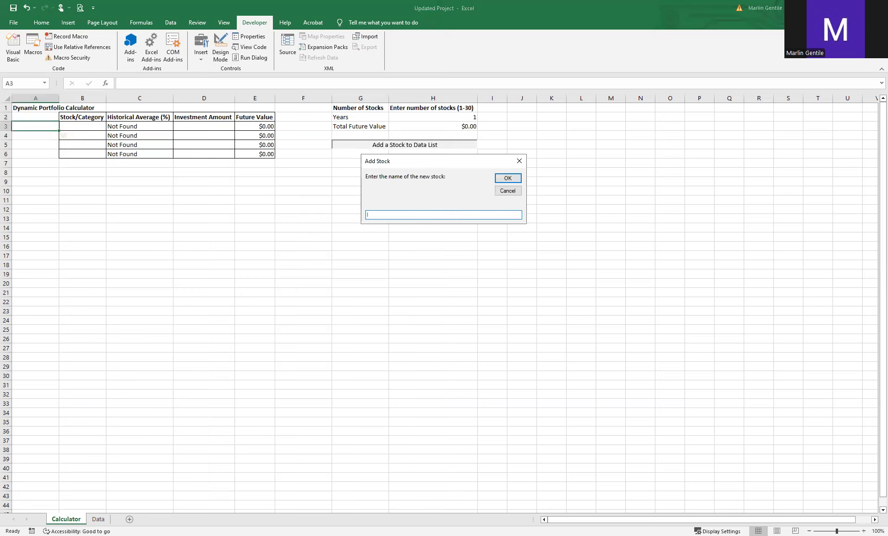
text(Nike)
key(Return)
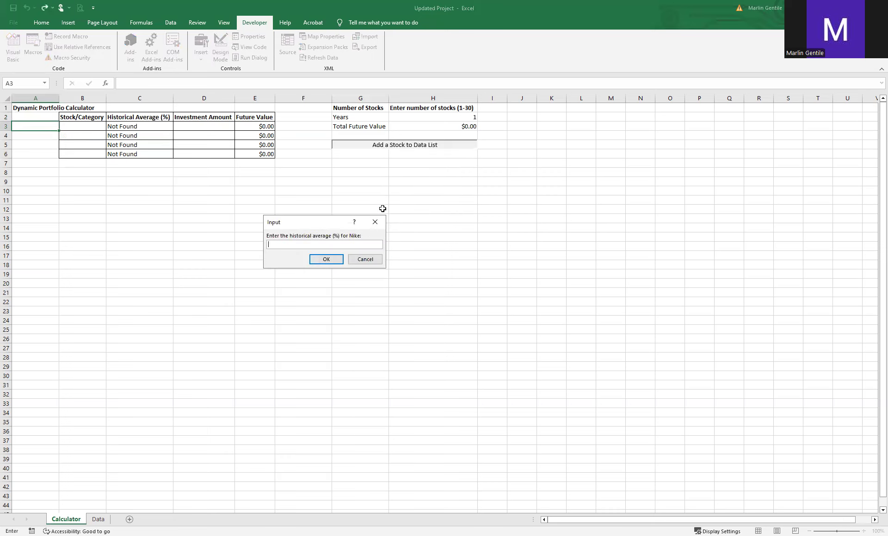
text(8)
key(Return)
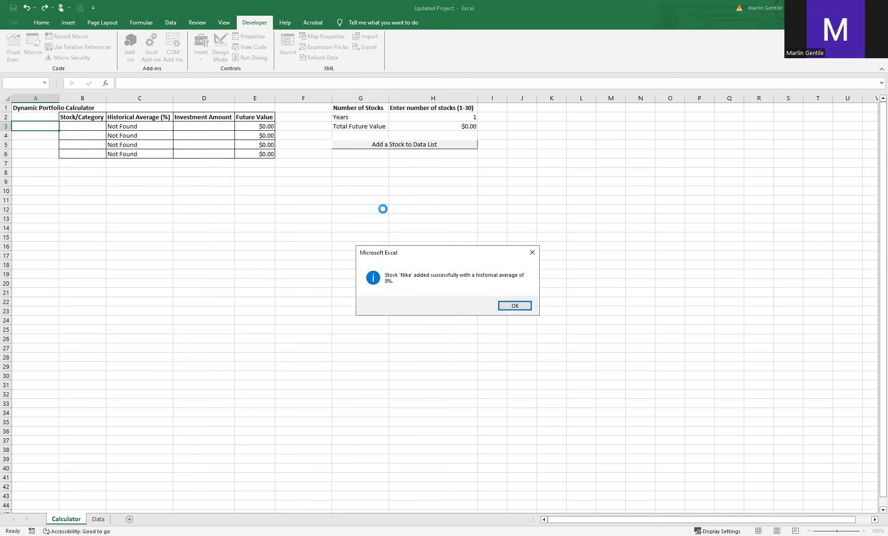
key(Return)
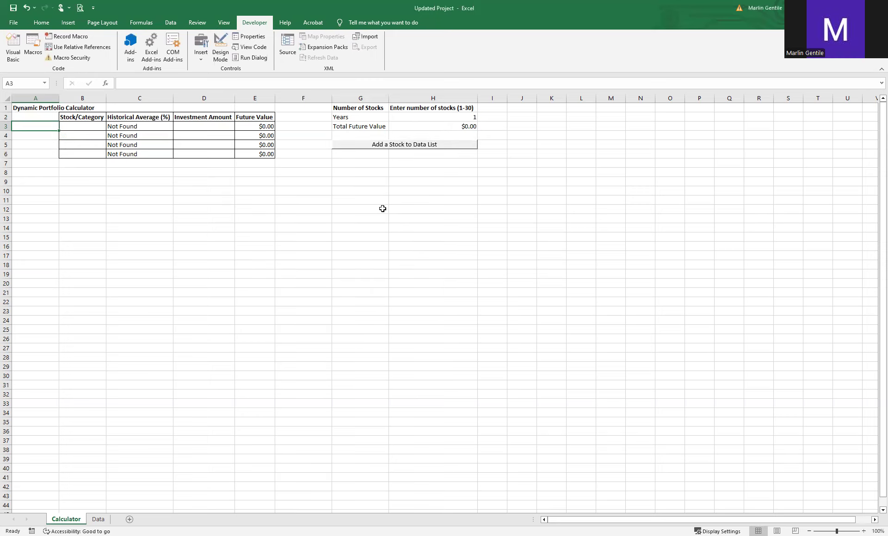
Choose Nike as the stock in cell B3 and check the Historical Average formula in C3.
click(99, 125)
click(110, 126)
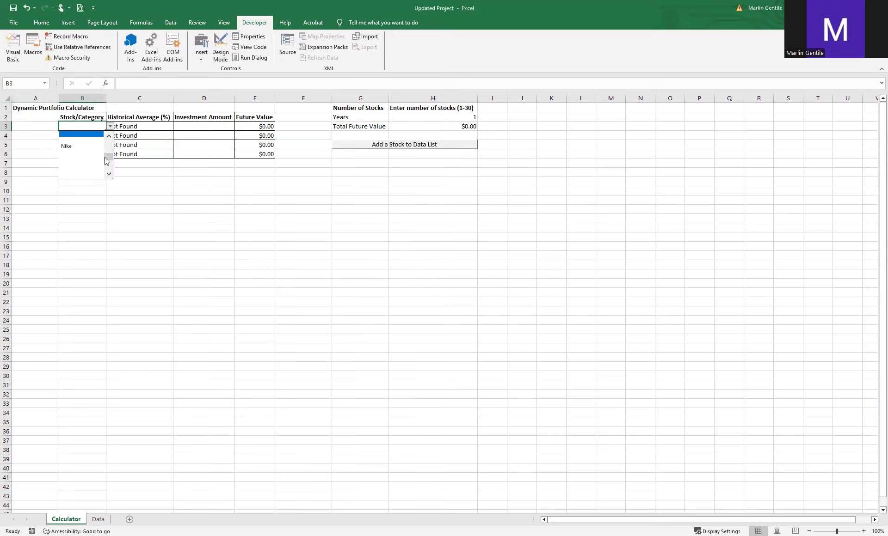
click(95, 154)
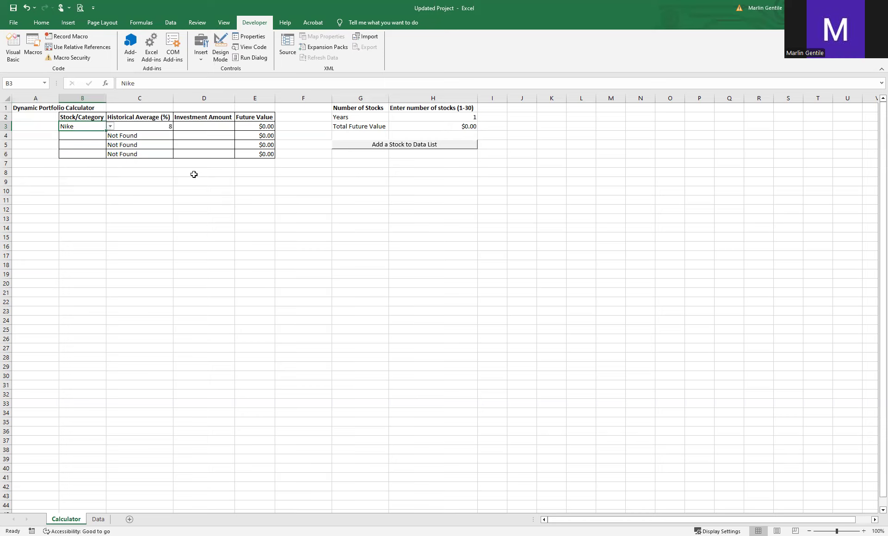
click(166, 129)
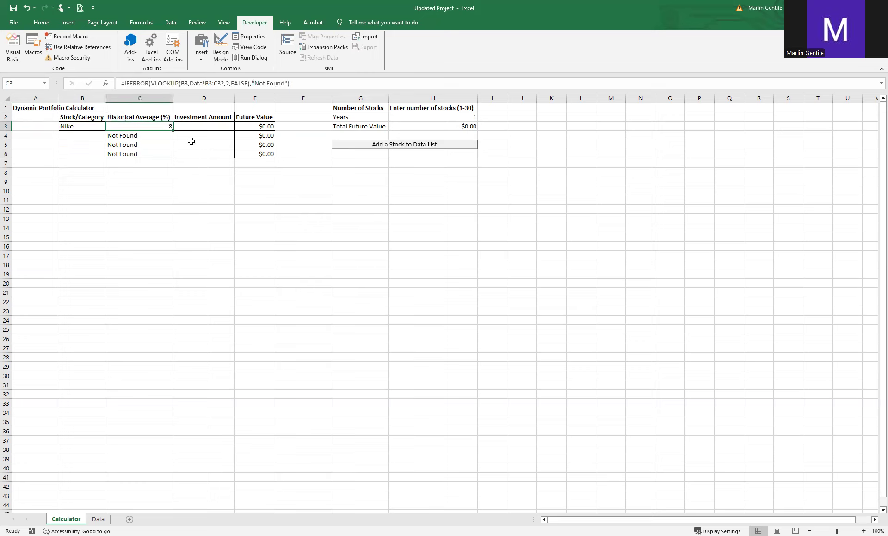
Set the Nike investment amount in D3 to 10.
click(204, 126)
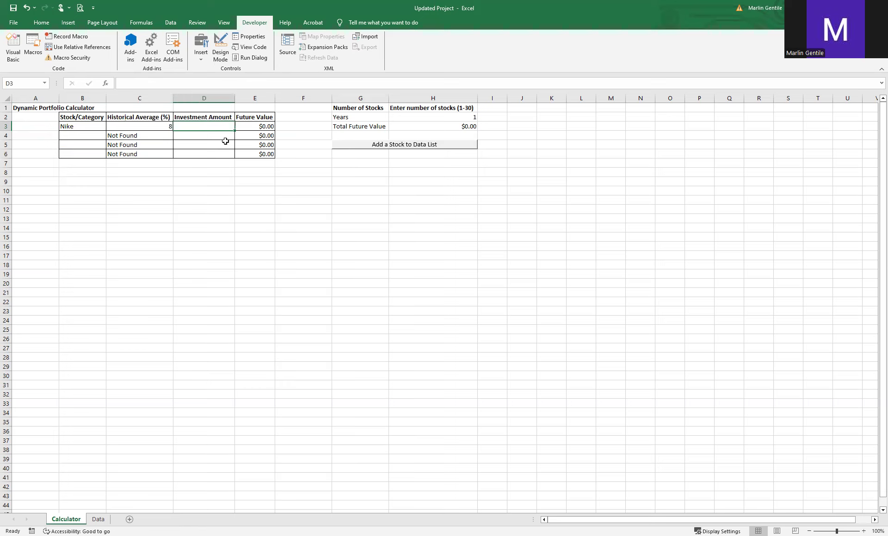
text(10)
key(Return)
key(Up)
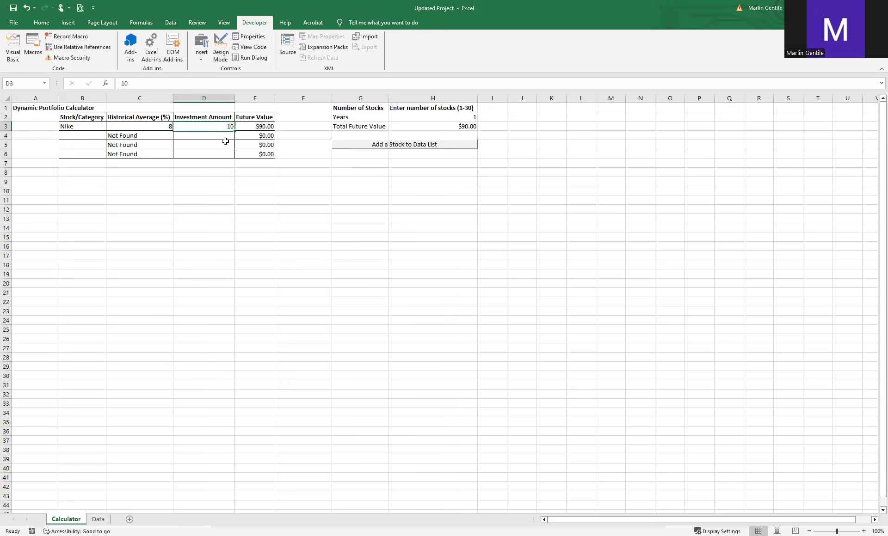
Clear the Nike selection in B3 and its investment amount in D3.
key(Left)
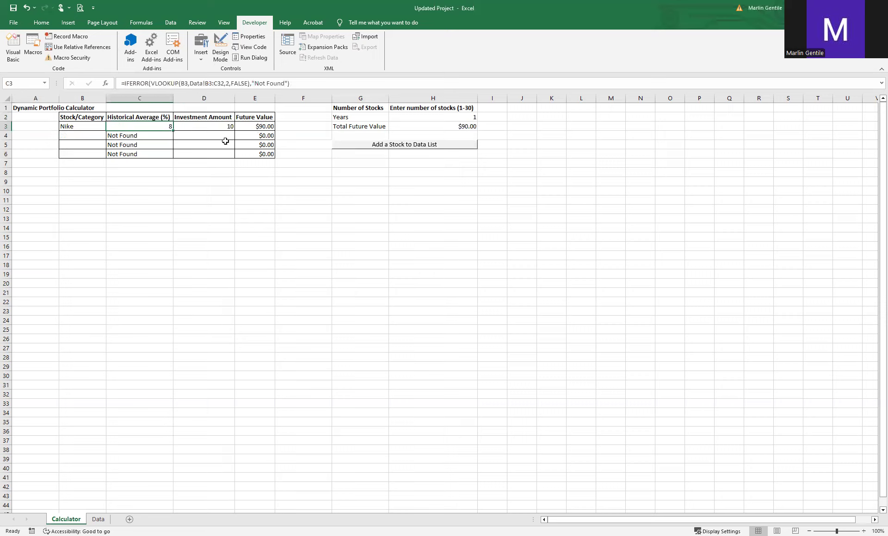
key(Left)
key(Delete)
key(Right)
key(Right)
key(Delete)
key(Right)
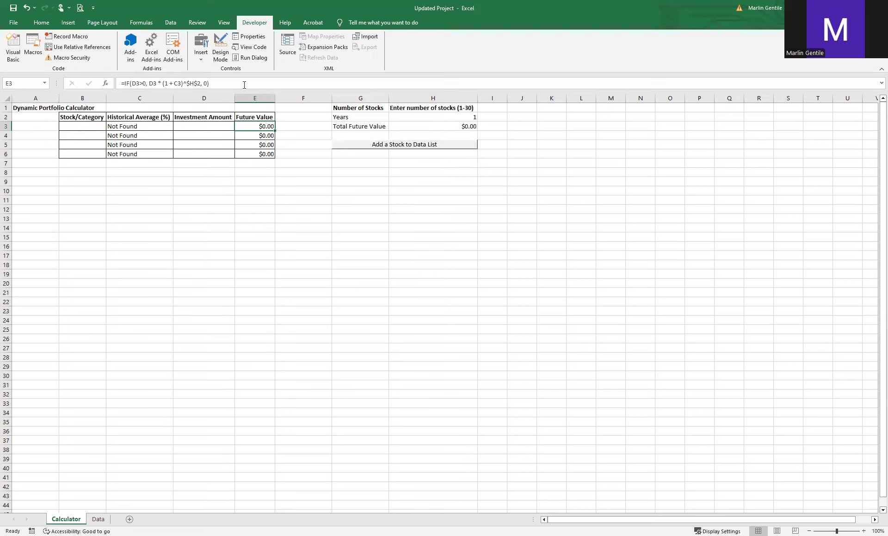
Add a stock named Nike with a historical average of .8 to the data list using the worksheet's macro.
click(407, 146)
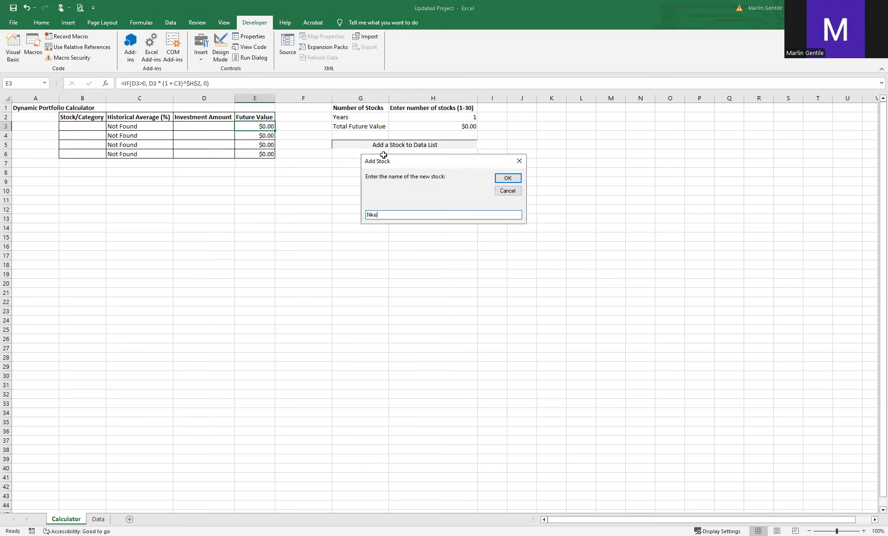
key(Return)
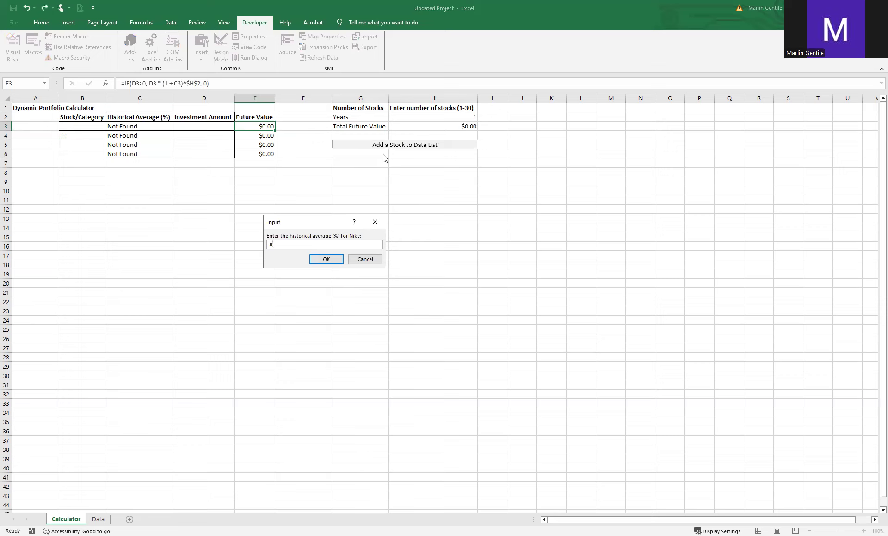
key(Return)
click(518, 304)
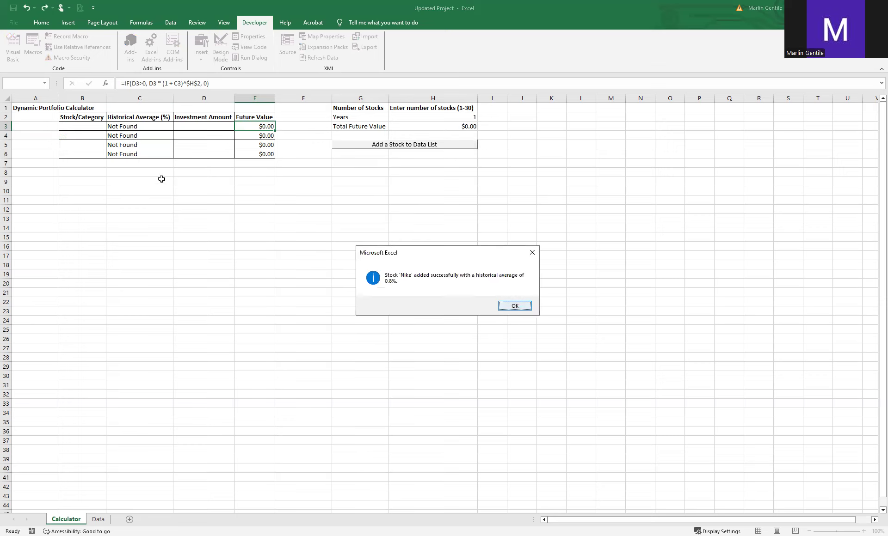
Set the investment amount in D3 to 10 and choose Nike as the stock in B3.
click(192, 125)
text(10)
key(Return)
key(Up)
key(Left)
key(Left)
click(111, 126)
click(69, 146)
Try choosing the other Nike entry in B3 and check the Historical Average in C3.
click(111, 126)
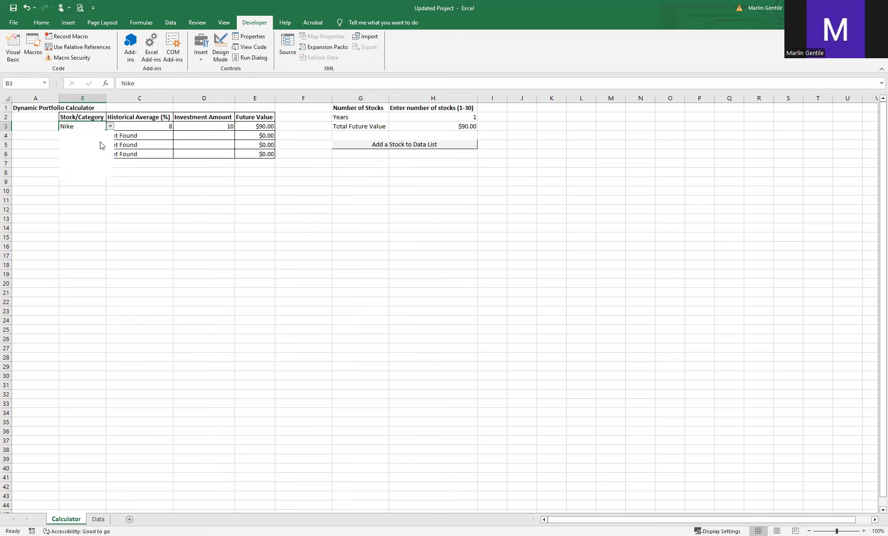
click(93, 142)
click(193, 126)
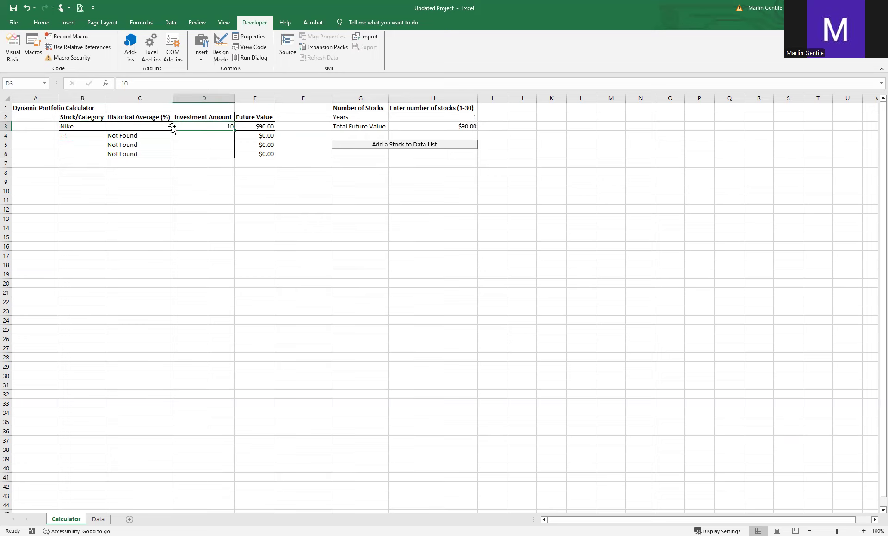
click(161, 128)
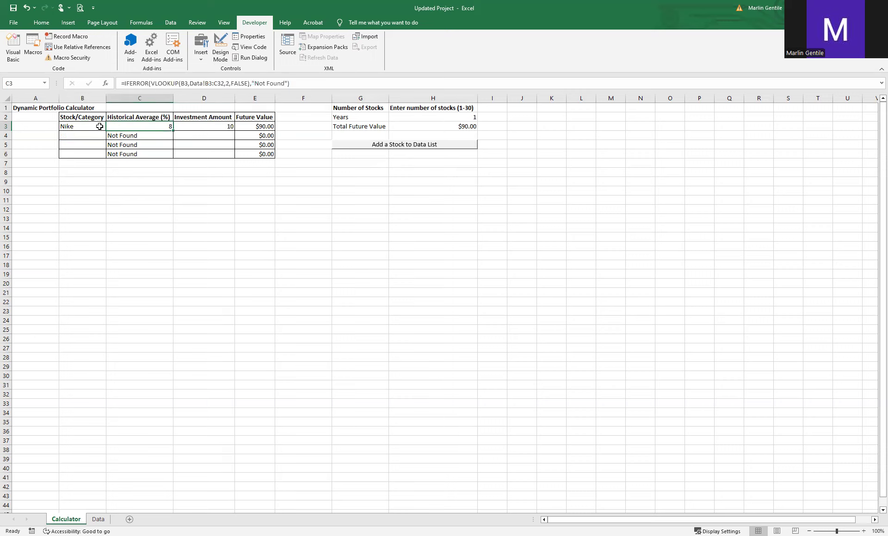
click(99, 126)
click(110, 127)
click(92, 139)
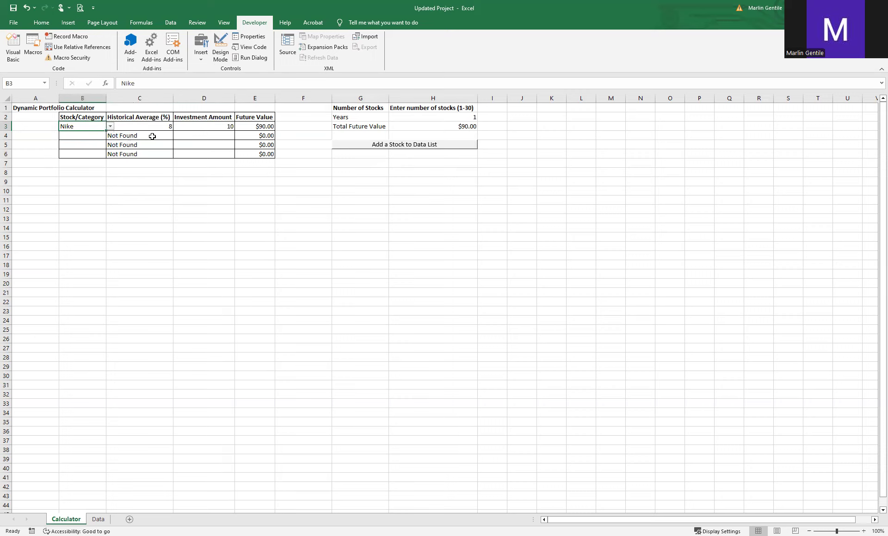
click(171, 128)
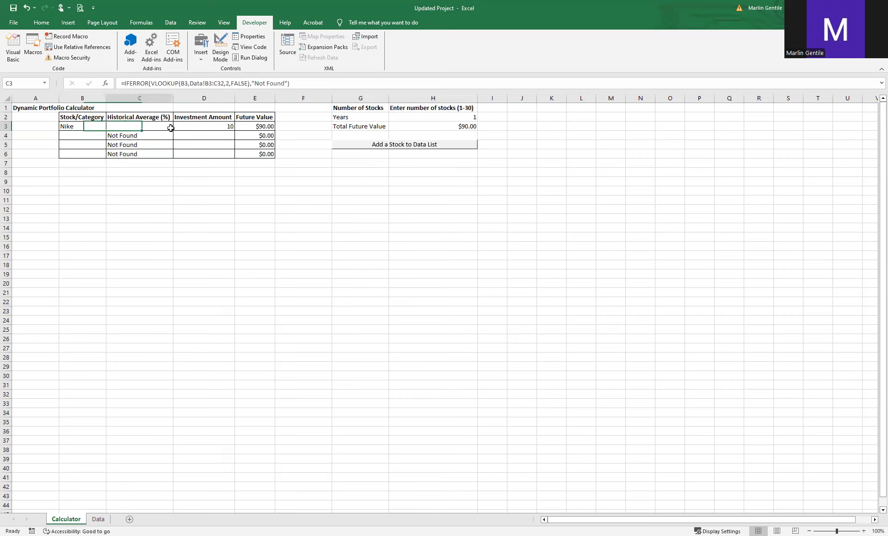
click(102, 126)
click(110, 126)
click(93, 140)
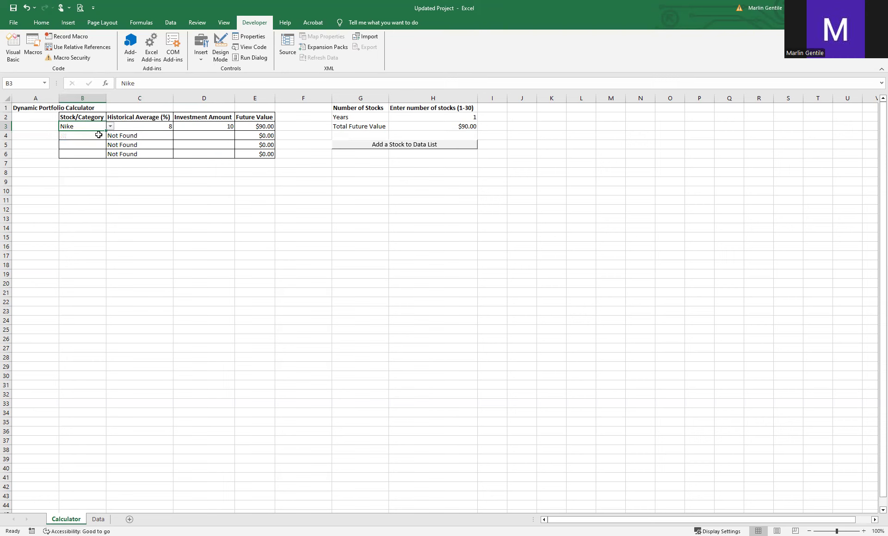
Examine the two Nike entries and their historical averages in the Data sheet's stock table.
click(98, 520)
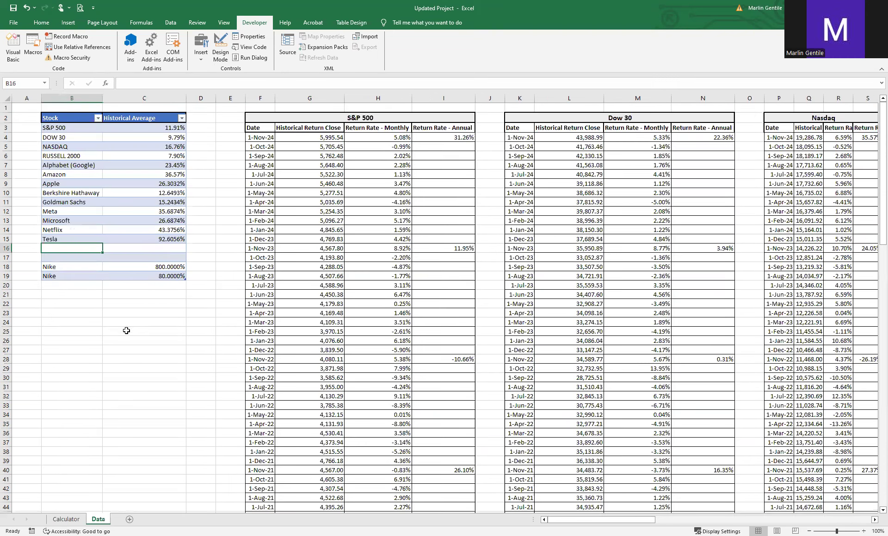
click(87, 266)
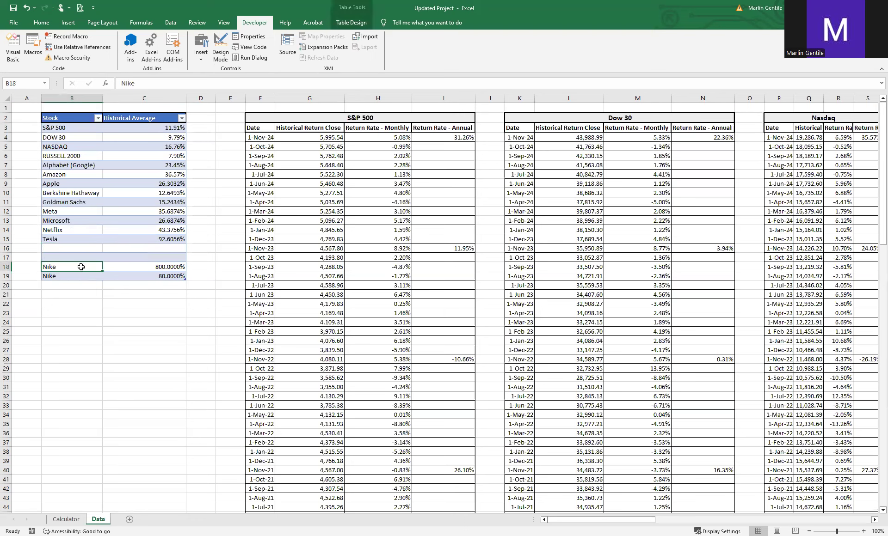
drag(83, 267, 141, 278)
click(133, 305)
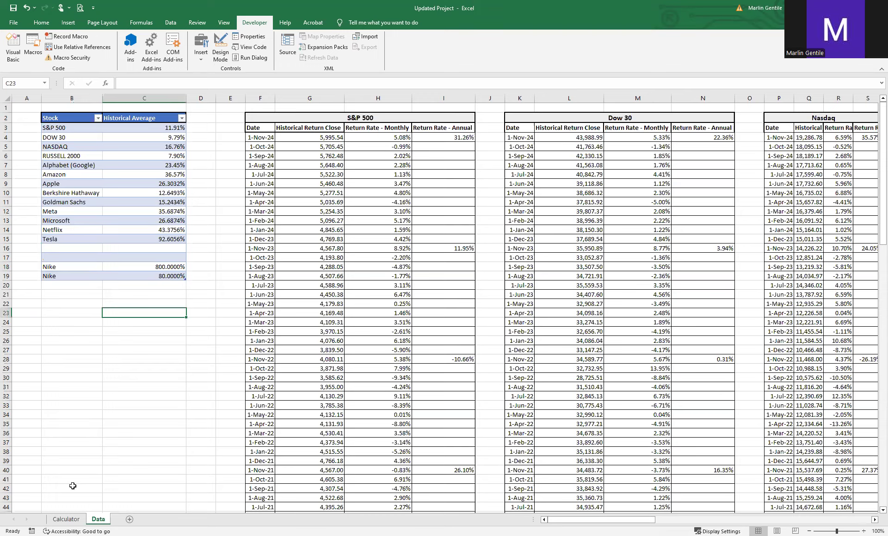
Return to the Calculator sheet and add a stock named Lulu with a historical average of .08 to the data list.
click(66, 520)
click(153, 134)
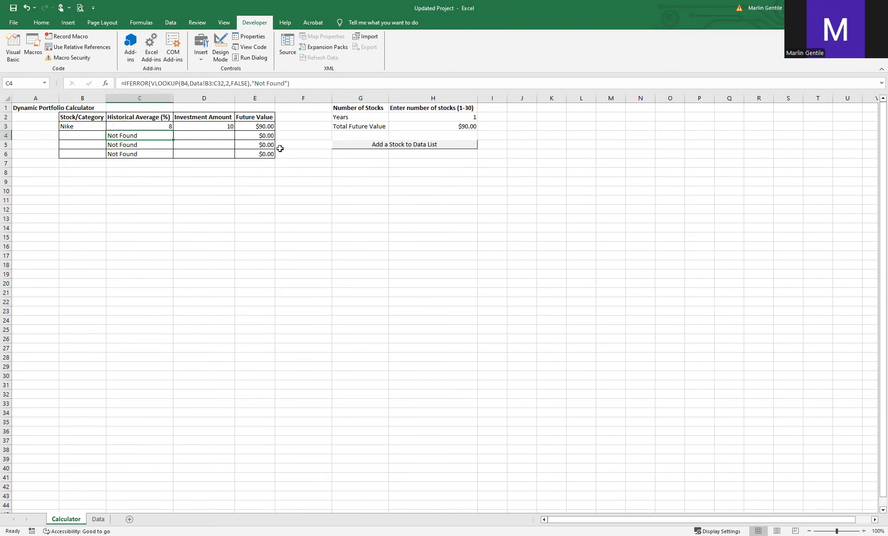
click(370, 147)
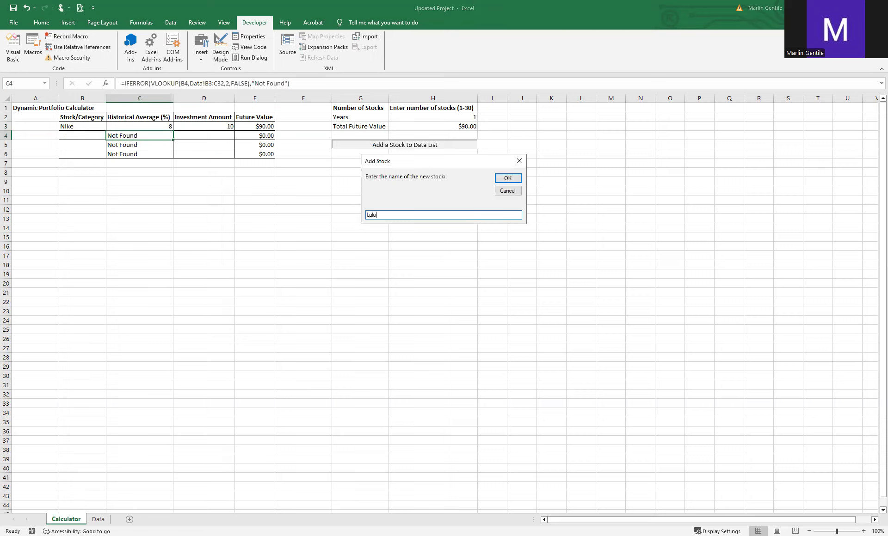
text(Lulu)
key(Return)
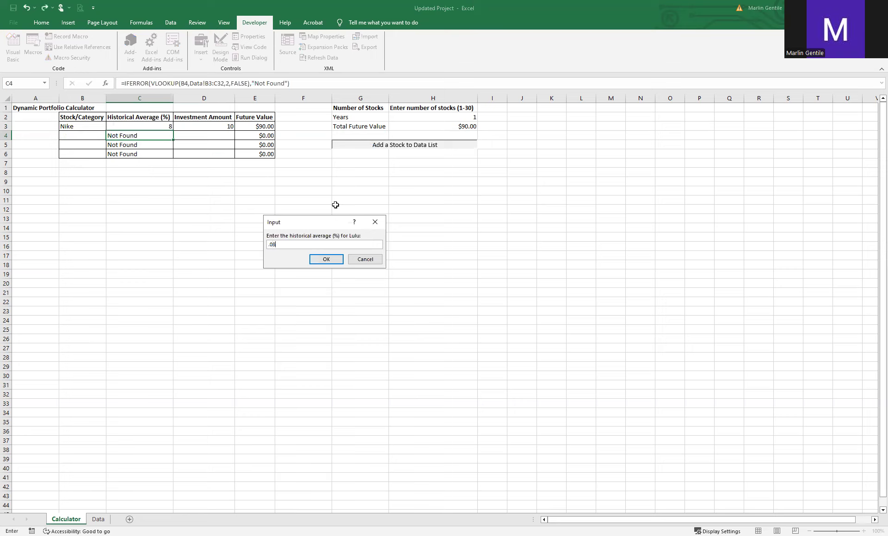
key(Return)
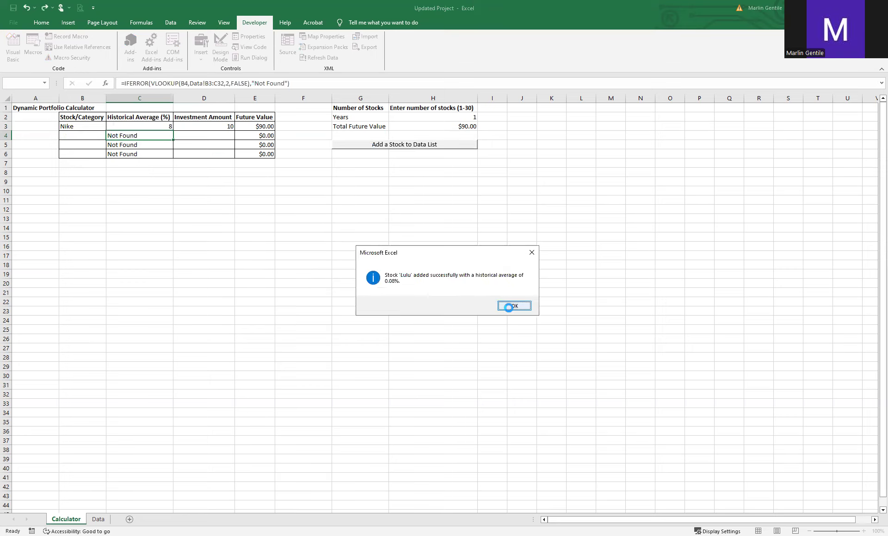
click(509, 307)
Choose Lulu as the stock in B4 and set its investment amount in D4 to 100.
click(73, 135)
click(110, 135)
click(85, 167)
click(192, 136)
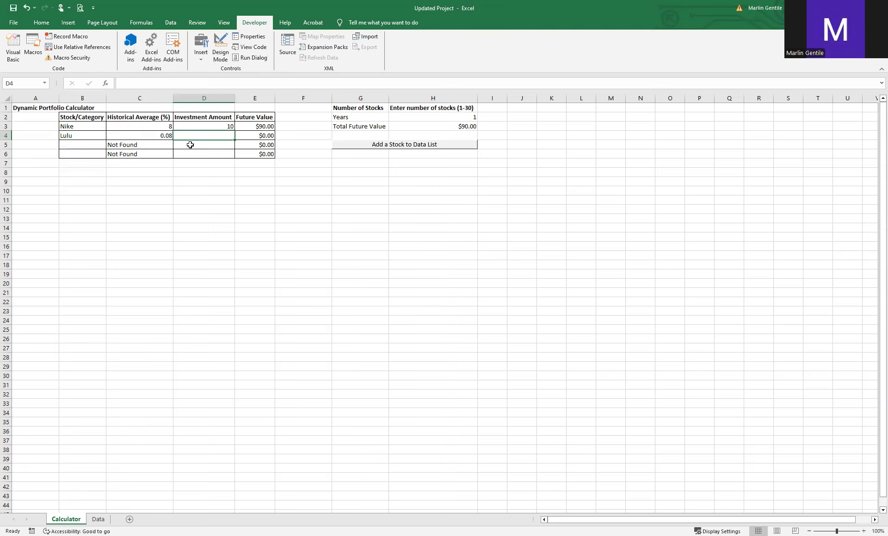
text(100)
key(Return)
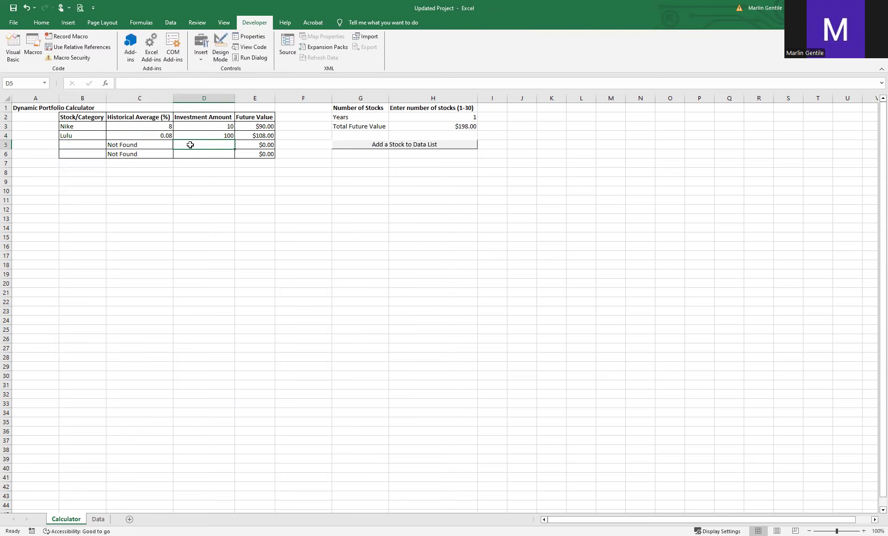
Clear the investment amounts for Nike in D3 and Lulu in D4.
key(Up)
key(Up)
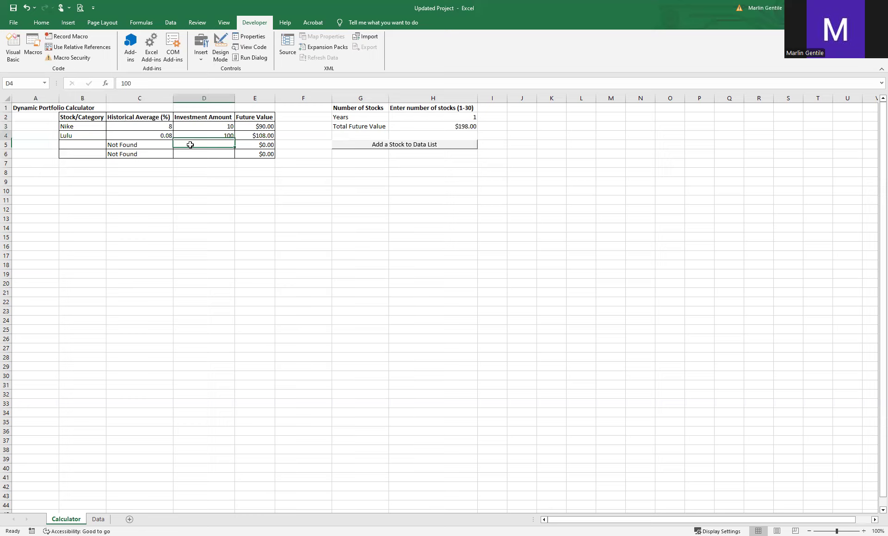
key(Delete)
key(Down)
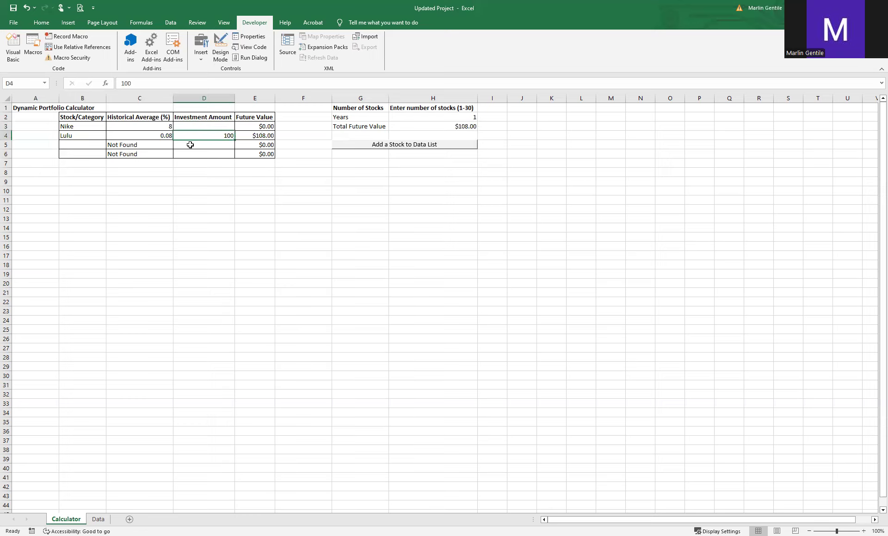
key(Left)
key(Left)
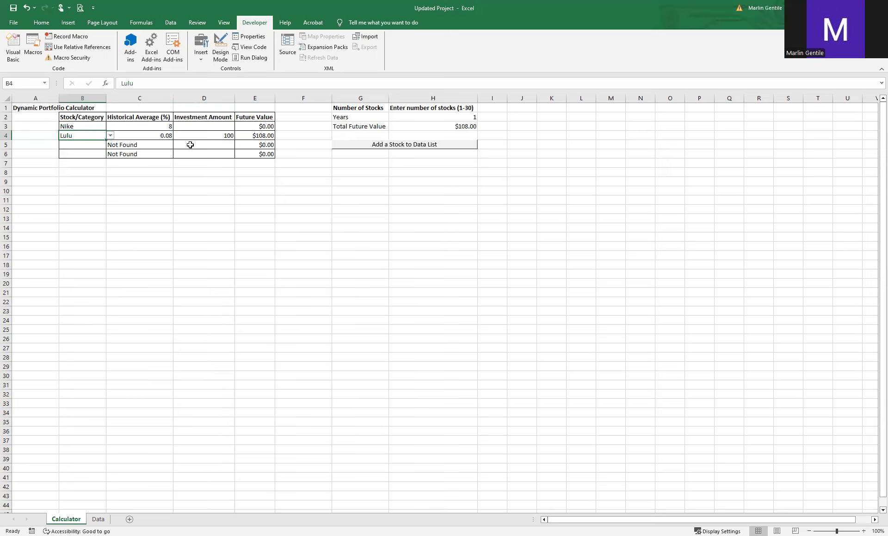
key(Right)
key(Right)
key(Delete)
Look through the stock choices for B3, then clear the stock selections in B3 and B4.
click(99, 128)
click(110, 126)
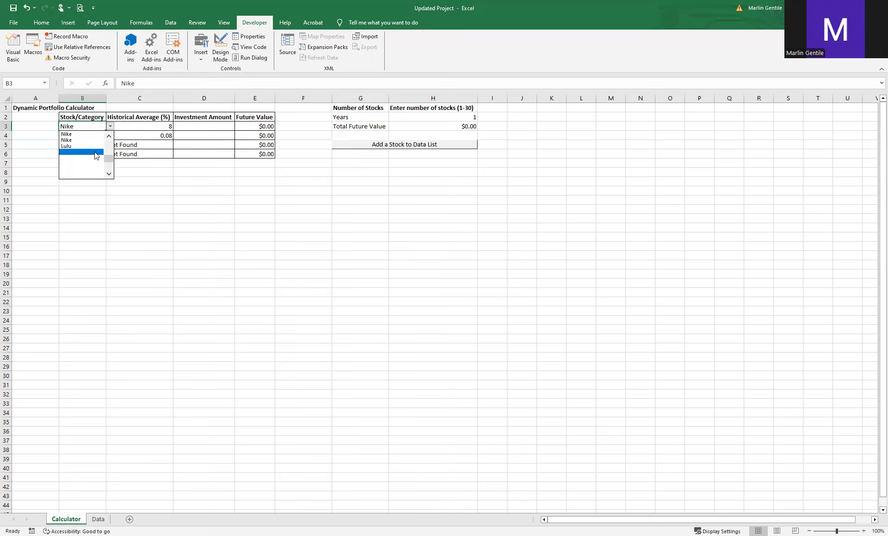
click(164, 137)
click(111, 127)
click(143, 121)
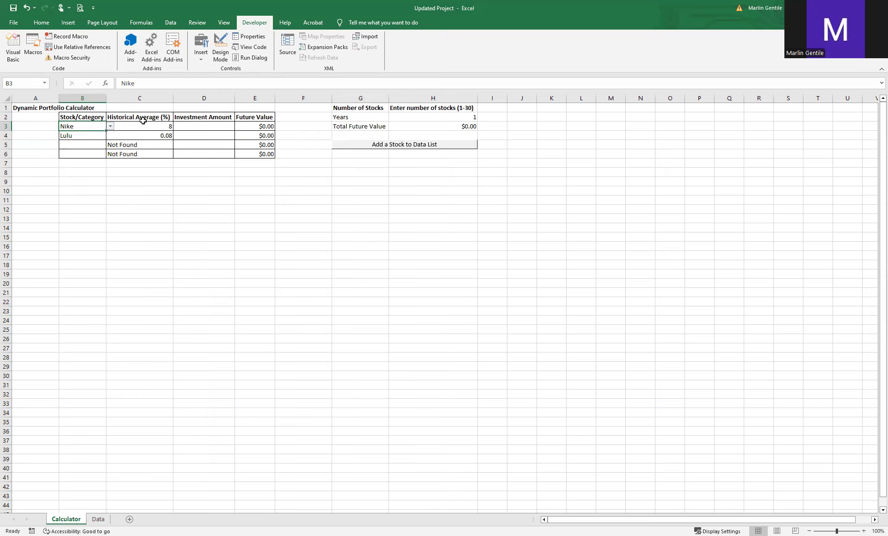
key(Down)
key(Delete)
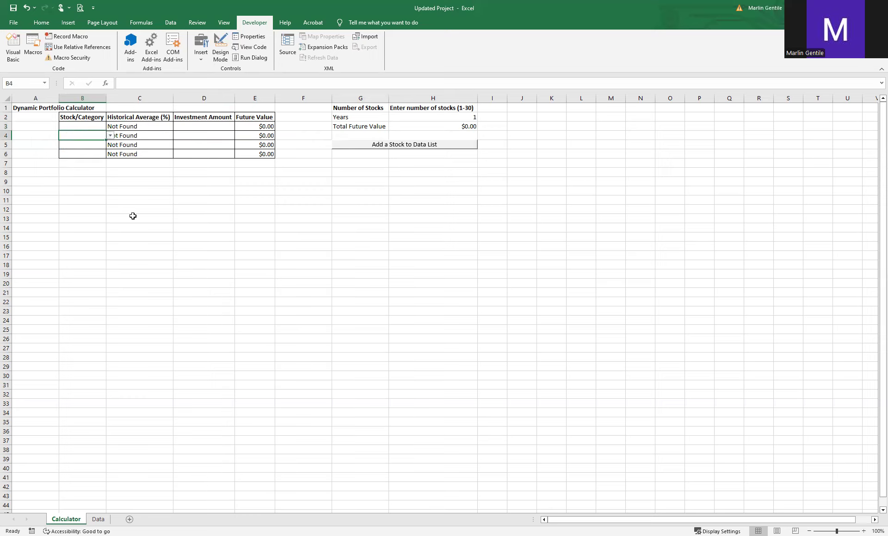
click(242, 208)
click(307, 135)
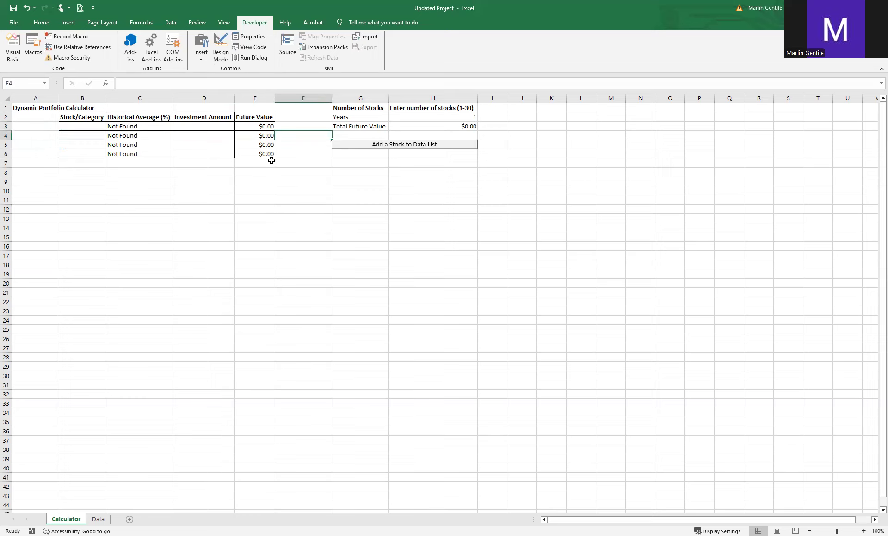
Clear the two Nike entries in B18:C19 of the Data sheet's stock table.
click(98, 520)
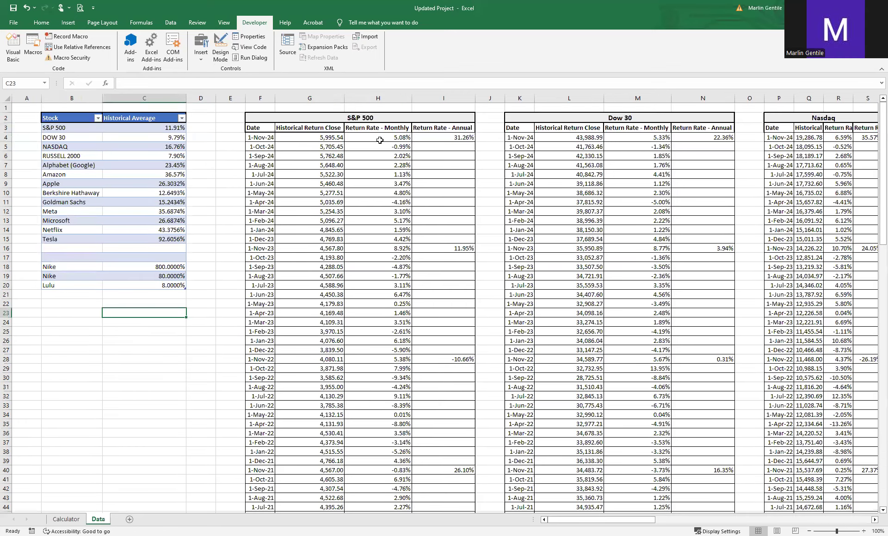
scroll(437, 352, down, 10)
scroll(437, 352, down, 3)
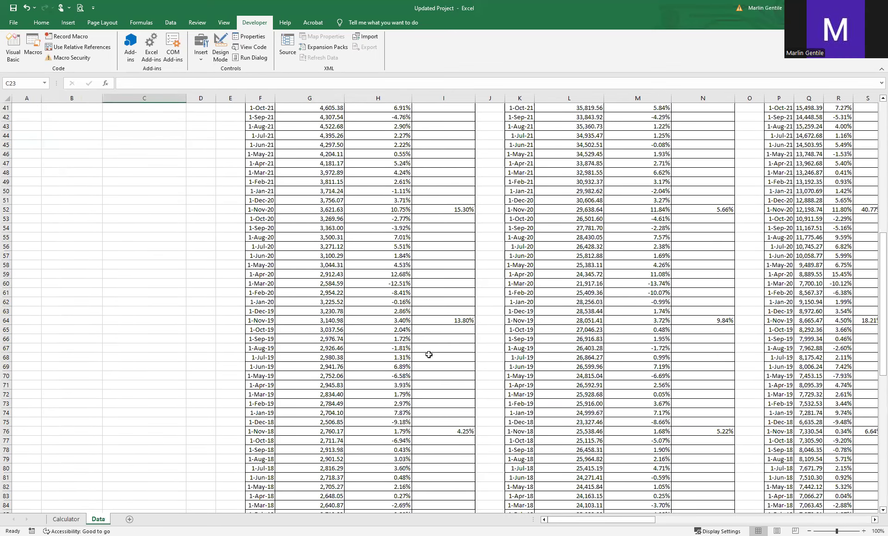
scroll(427, 355, up, 13)
click(67, 274)
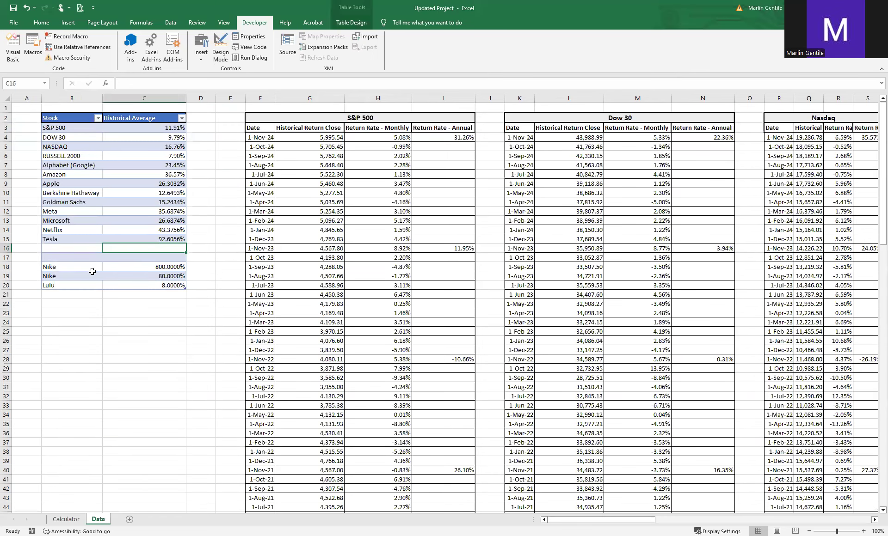
drag(68, 267, 138, 276)
key(Delete)
Copy the stock name Lulu from B20 to the empty cell B16 below Tesla.
click(62, 286)
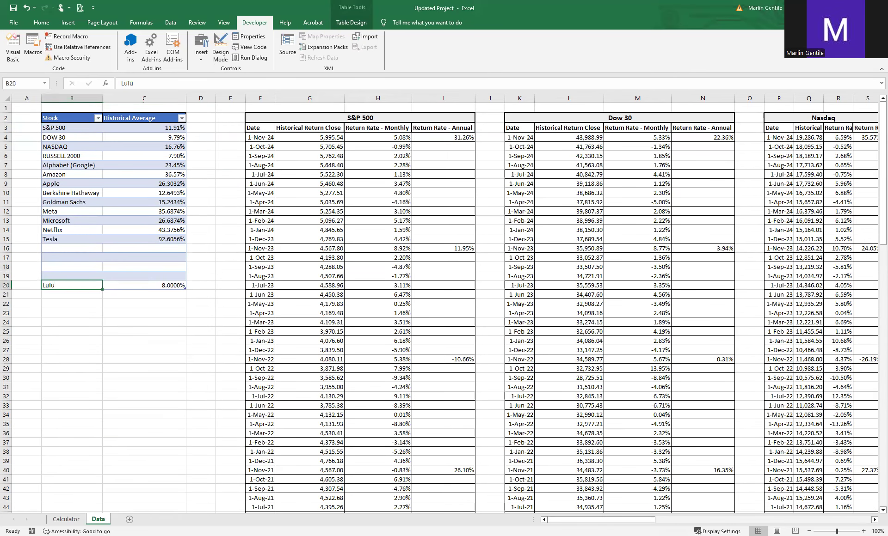
key(ctrl+c)
key(Up)
key(Up)
key(Up)
key(Up)
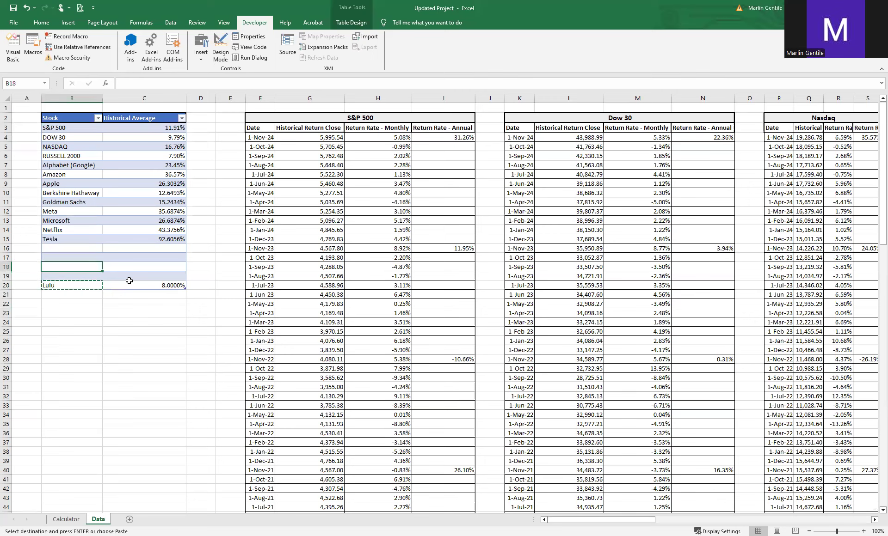
key(ctrl+v)
Copy Lulu's historical average from C20 to C16.
key(Right)
key(Down)
key(Down)
key(Down)
key(Down)
key(ctrl+c)
key(Up)
key(Up)
key(Up)
key(Up)
key(ctrl+v)
Clear the original Lulu name and historical average from row 20 of the stock table.
key(Down)
key(Down)
key(Down)
key(Down)
key(Left)
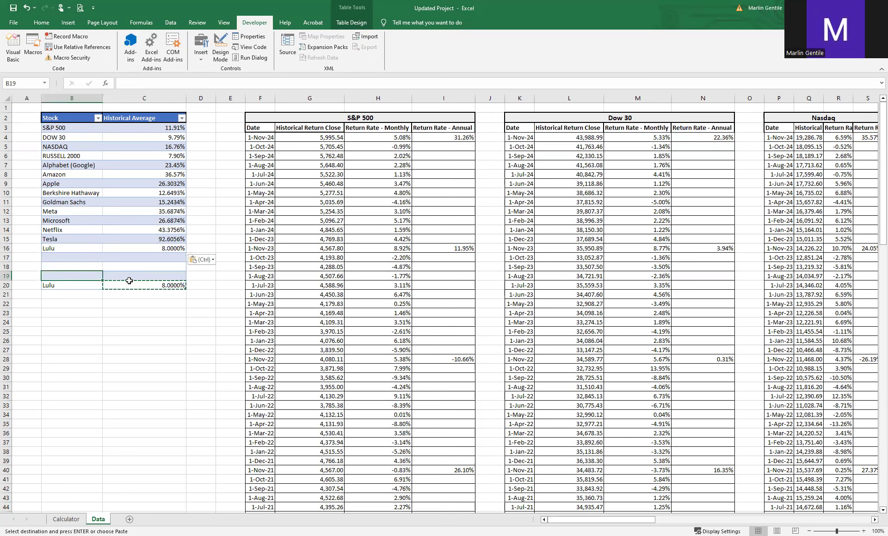
key(Delete)
key(Up)
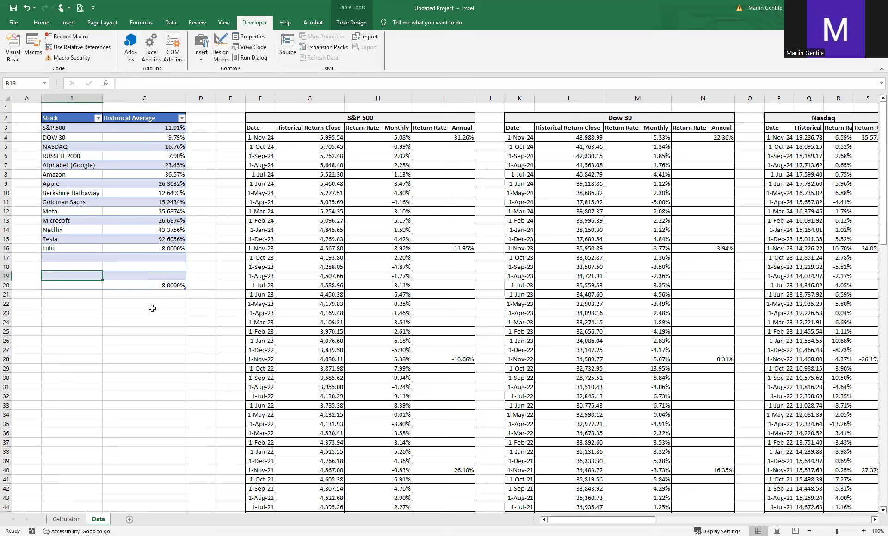
click(159, 286)
key(Delete)
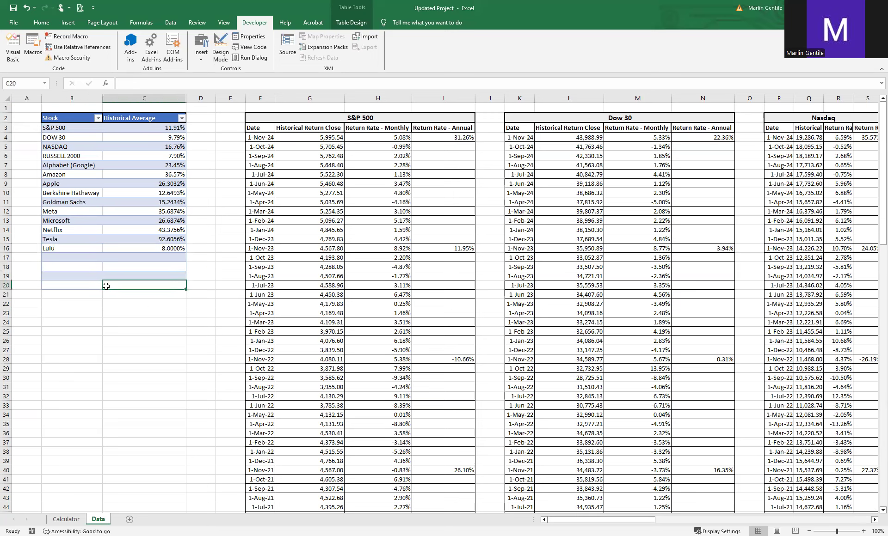
click(99, 313)
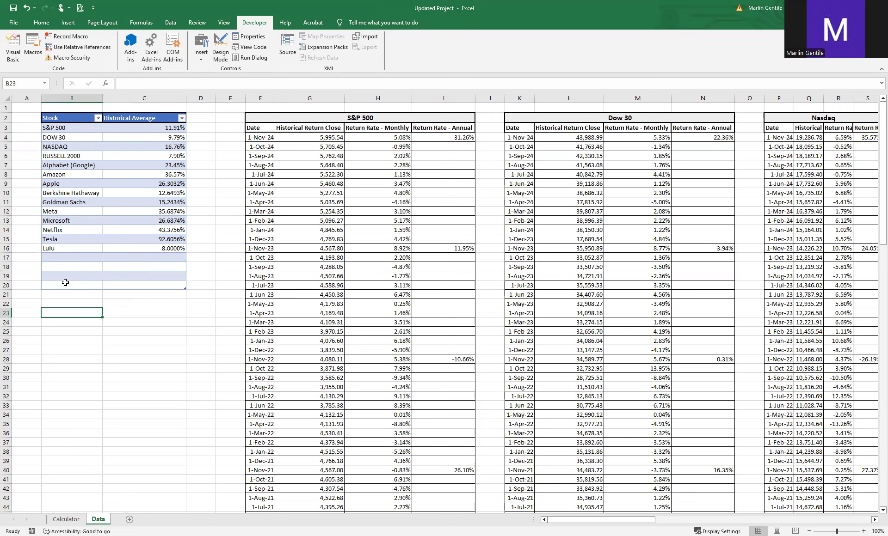
Check the stock choices offered in cell B3 of the Calculator sheet.
click(72, 257)
drag(73, 259, 122, 254)
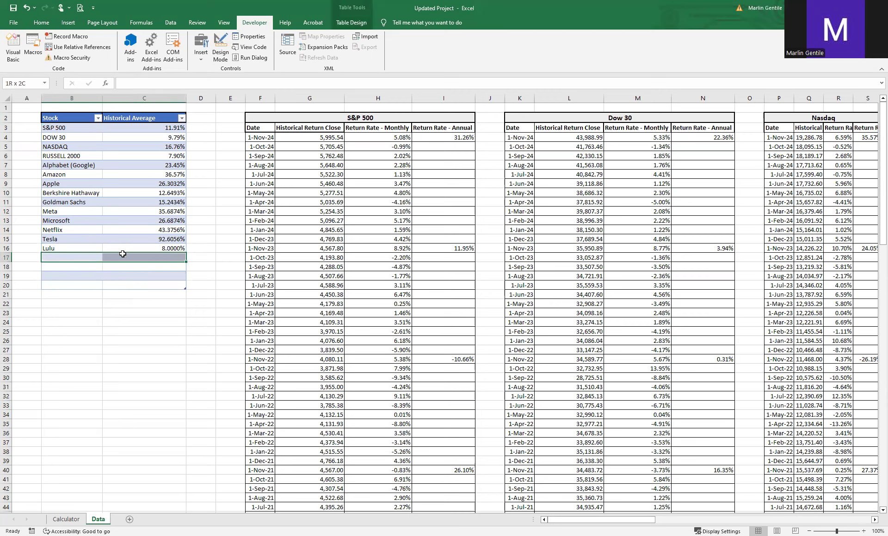
click(85, 321)
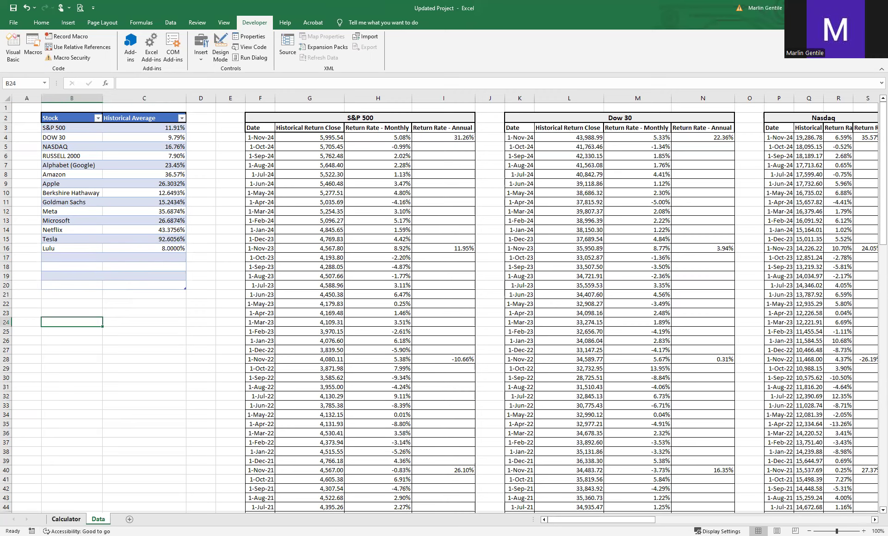
click(66, 520)
click(104, 126)
click(111, 126)
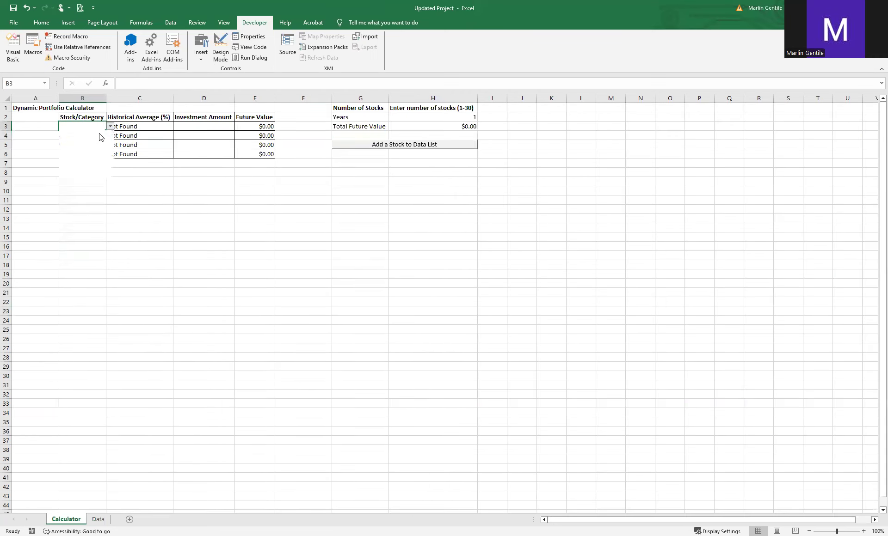
drag(110, 158, 111, 150)
click(147, 251)
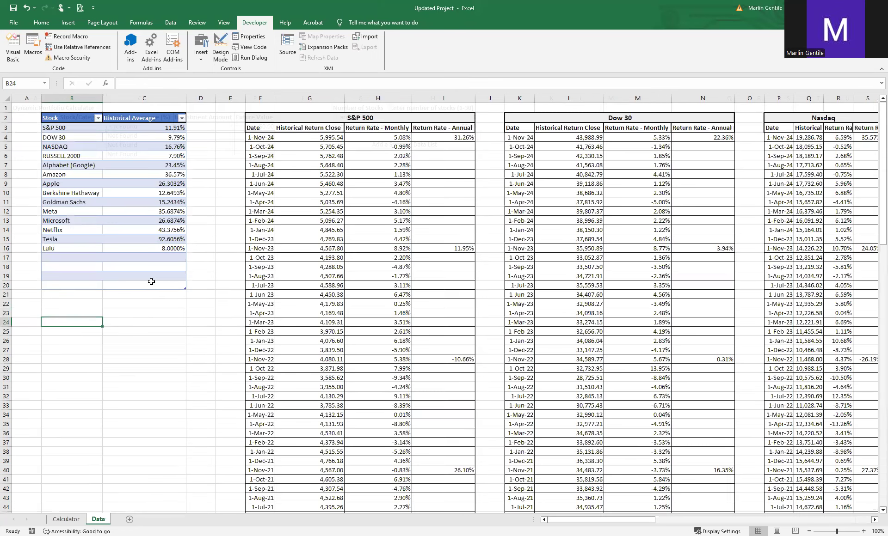
Review the stock names and blank rows in the Data sheet's stock table.
click(98, 520)
key(Up)
key(Up)
key(Up)
key(Up)
key(Up)
key(Up)
key(Up)
key(Up)
key(Up)
key(Up)
key(Up)
key(Up)
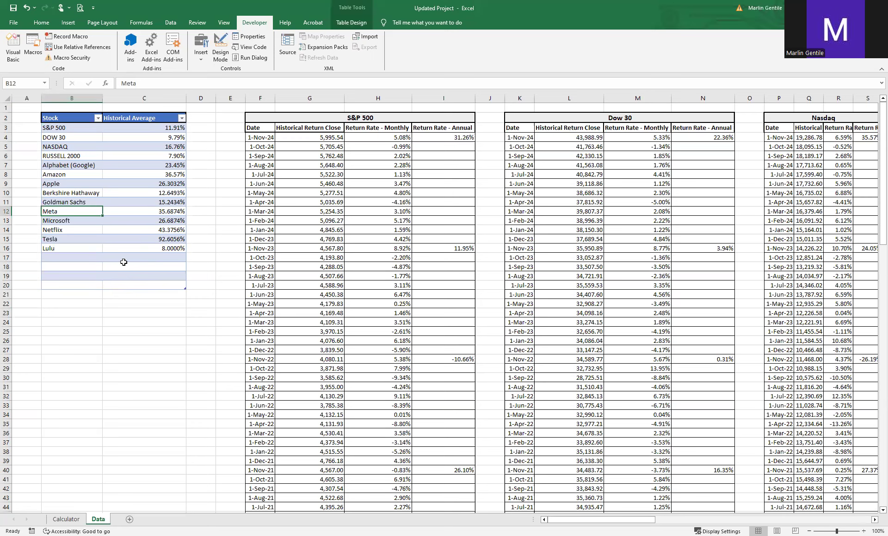
click(218, 235)
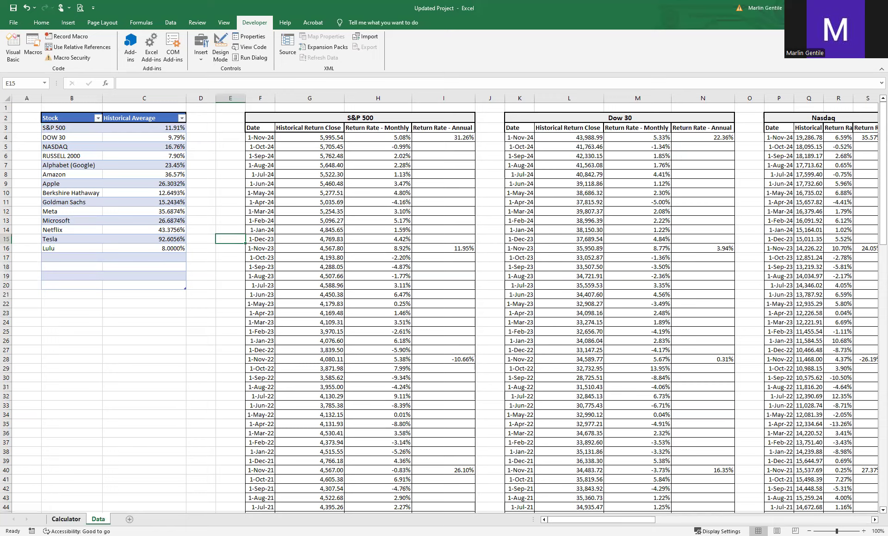
Examine the MasterCalculator macro's code from the worksheet definitions through the add-stock button section, and close the code editor.
click(66, 520)
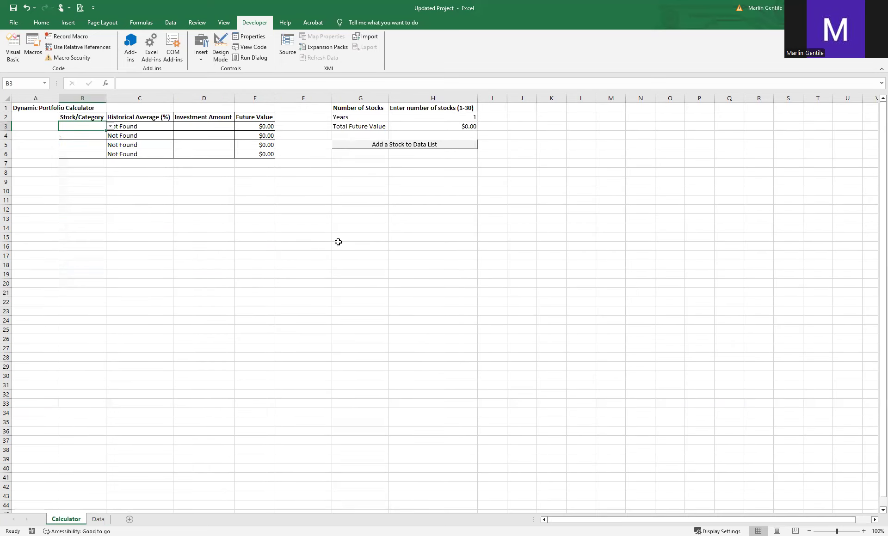
click(14, 51)
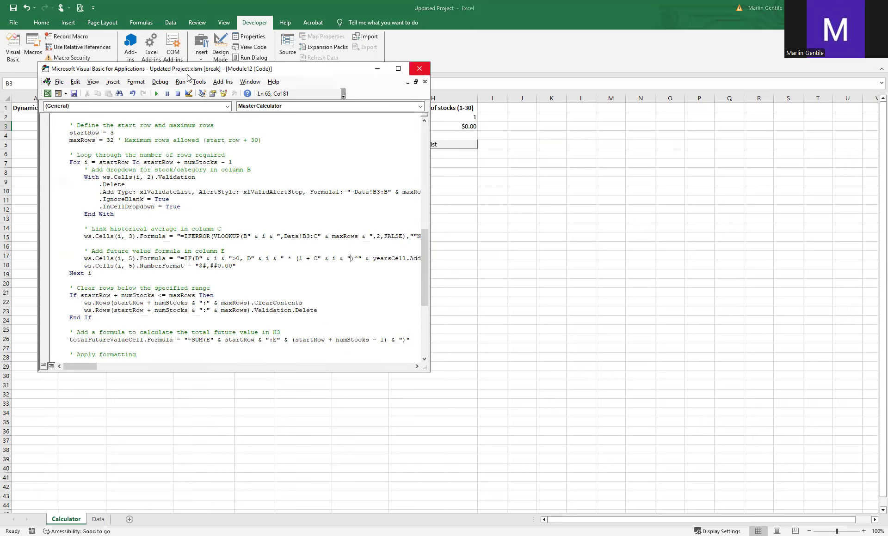
click(31, 54)
click(309, 203)
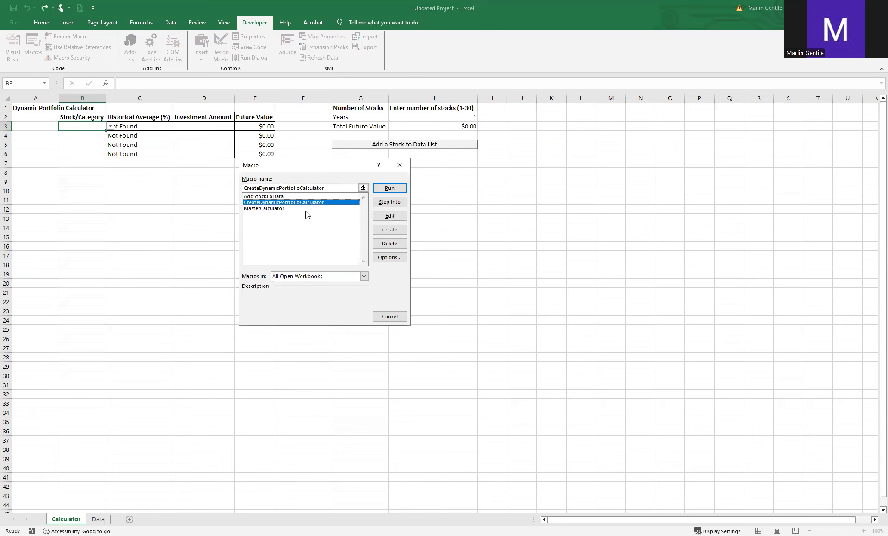
click(307, 209)
click(396, 218)
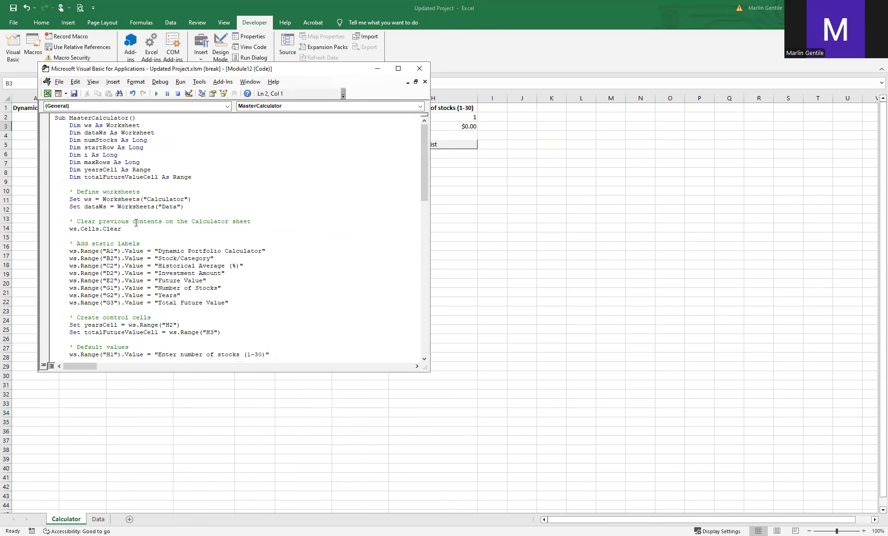
mouse_move(422, 188)
mouse_down()
mouse_move(414, 346)
mouse_move(427, 170)
mouse_up()
drag(423, 169, 413, 329)
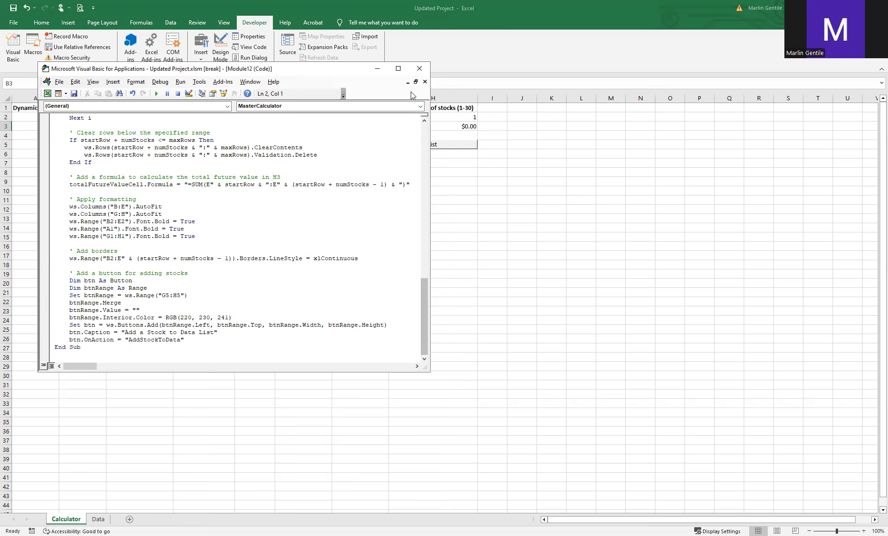
click(419, 69)
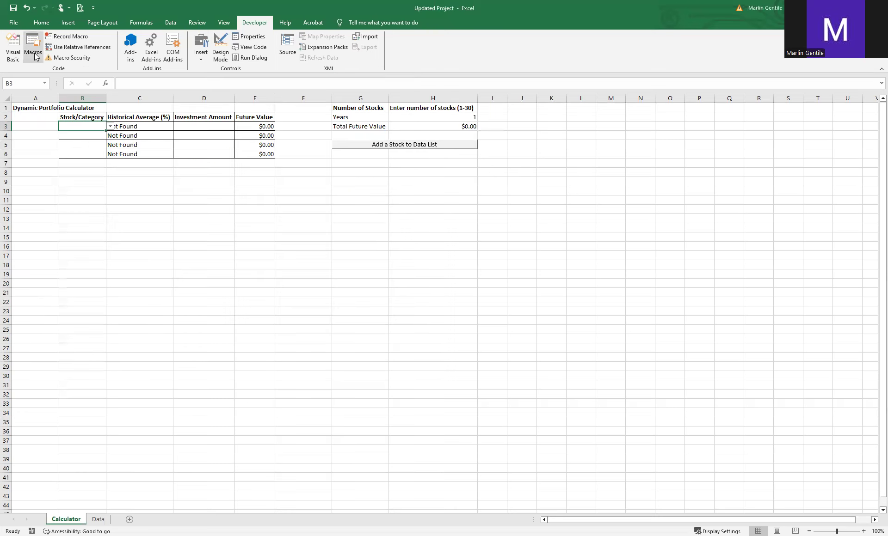
Examine the AddStockToData macro's code, including its input prompts and Data sheet writes, and close the code editor.
key(alt+F8)
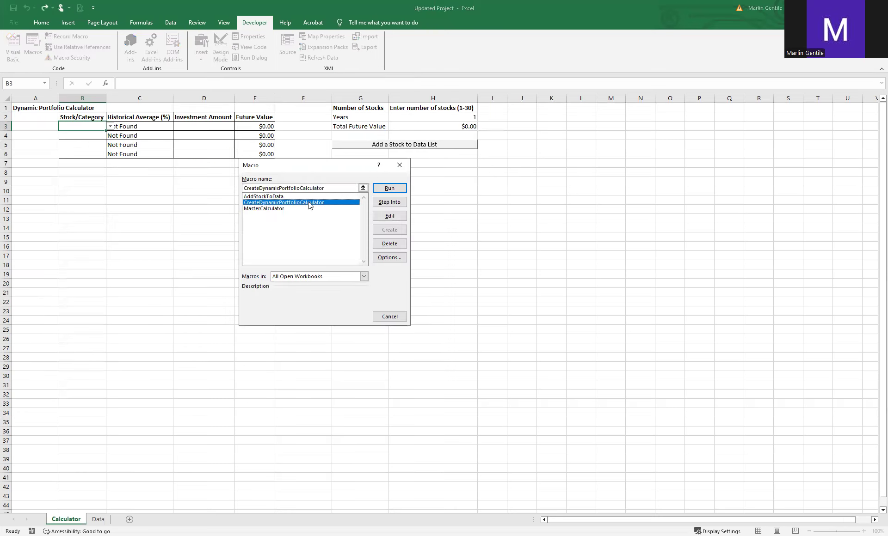
click(390, 219)
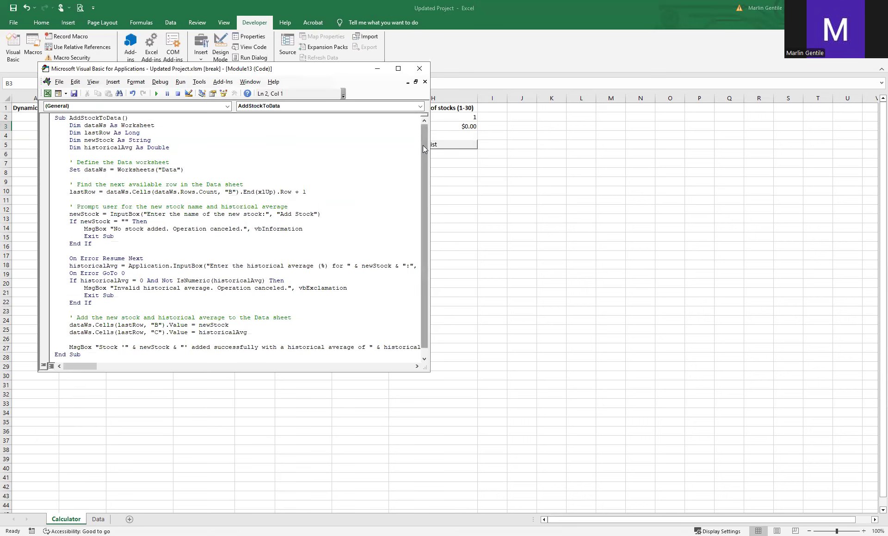
drag(425, 144, 423, 148)
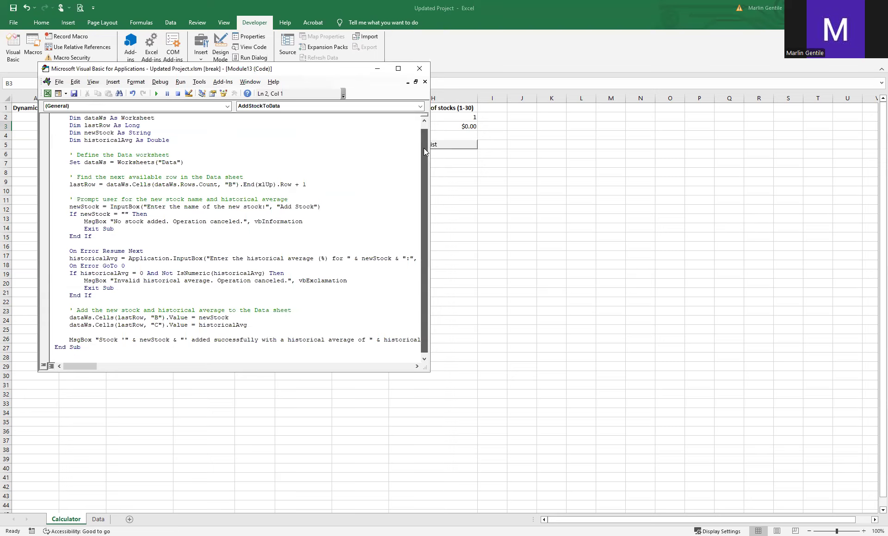
drag(421, 163, 419, 138)
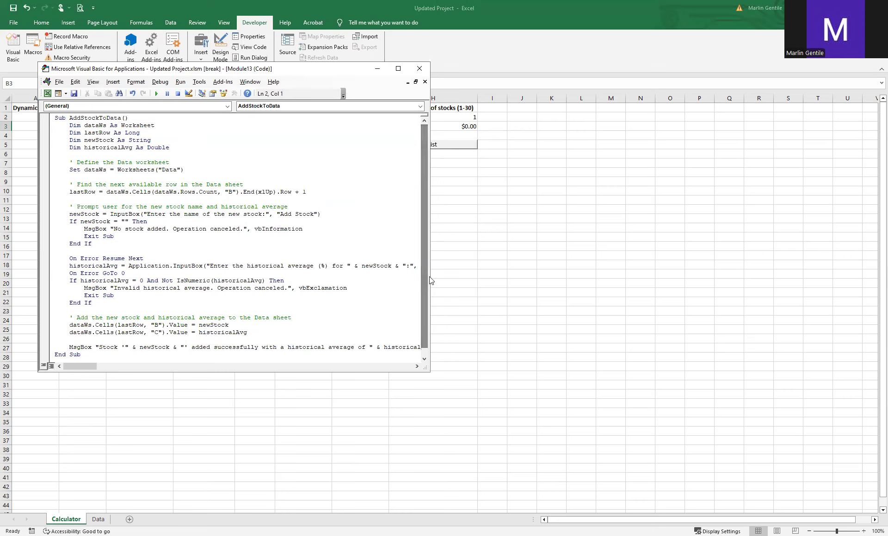
click(424, 359)
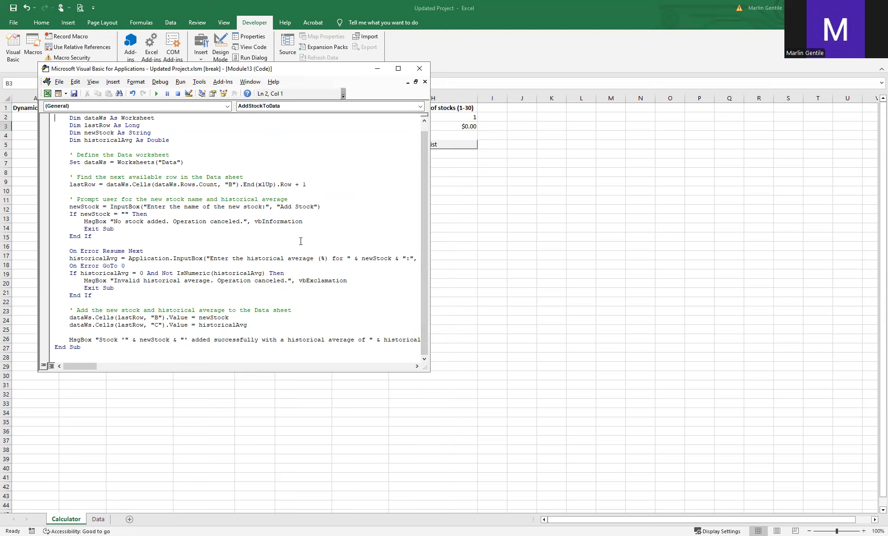
click(422, 72)
Reopen the MasterCalculator macro's code, examine its row loop and future value formulas, and close the editor.
click(34, 60)
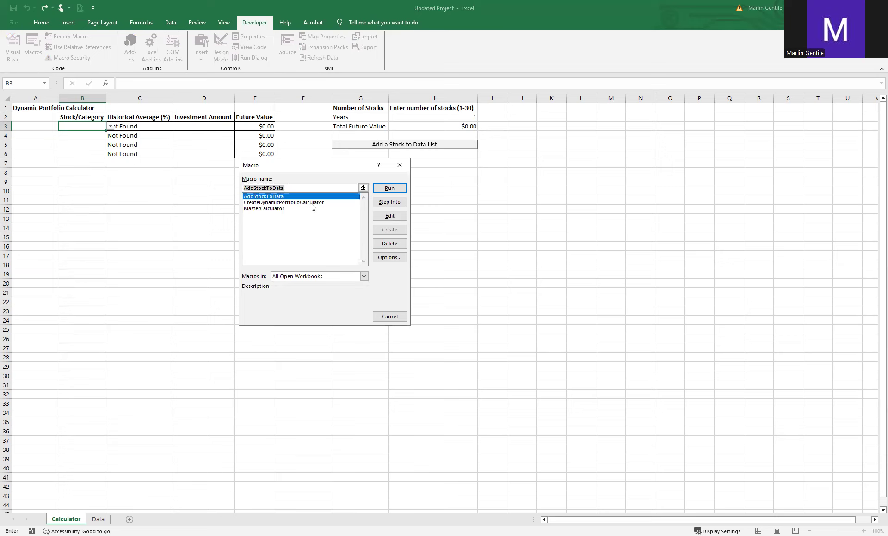
click(308, 203)
click(334, 209)
click(388, 217)
drag(424, 178, 429, 272)
click(420, 69)
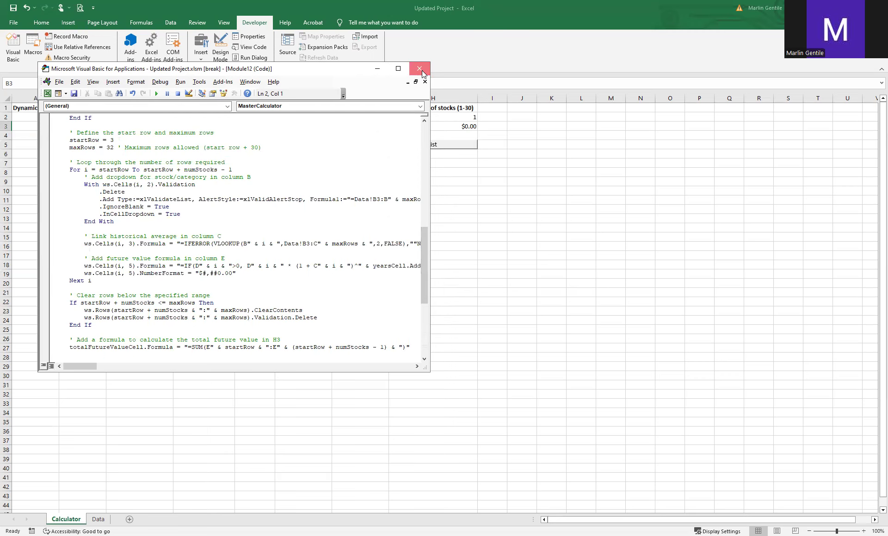
Add a stock named HYSA with a historical average of .041 to the data list from the Calculator sheet.
click(102, 155)
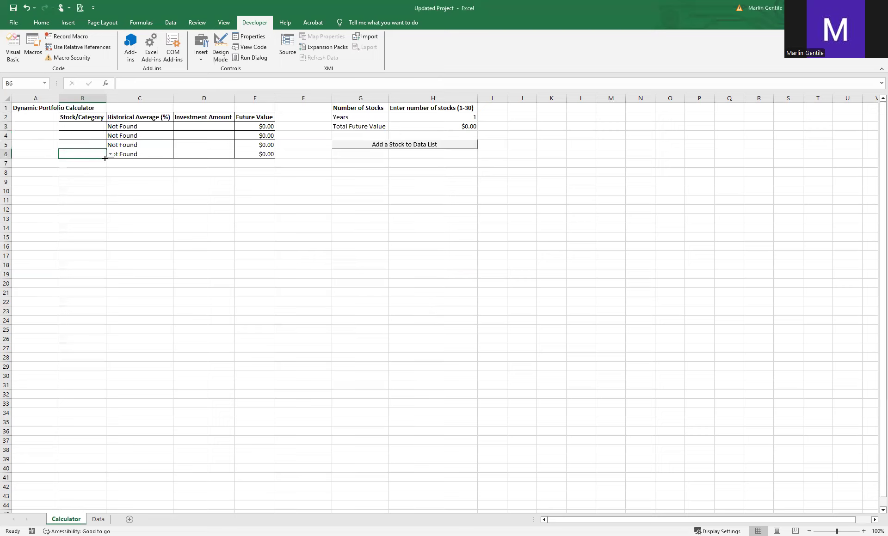
click(48, 123)
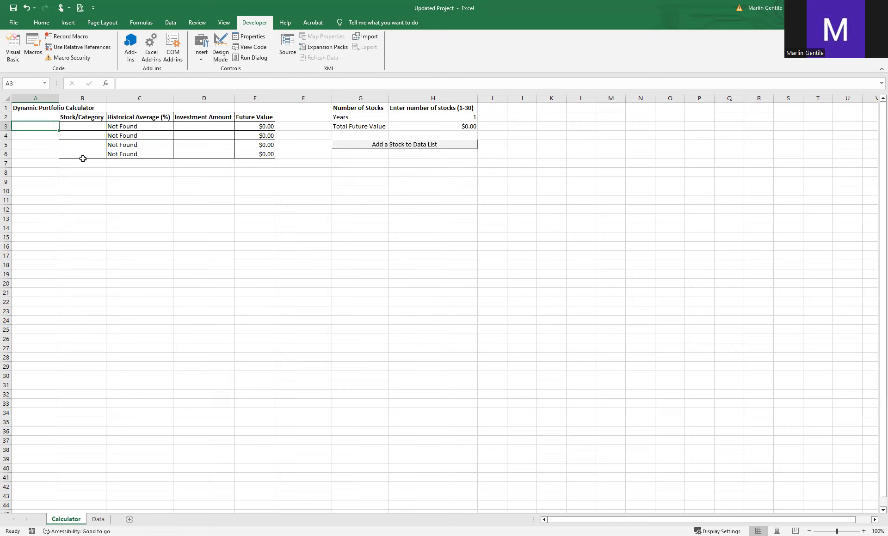
click(370, 145)
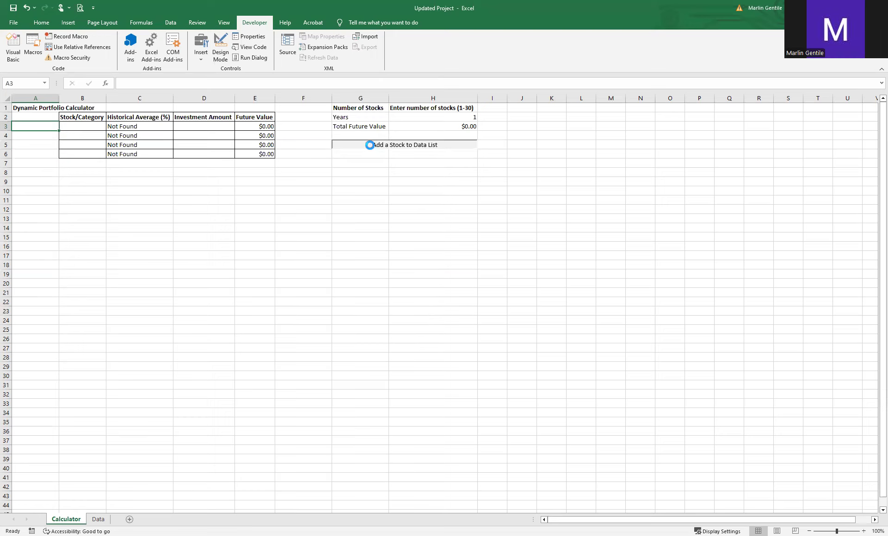
text(HYSA)
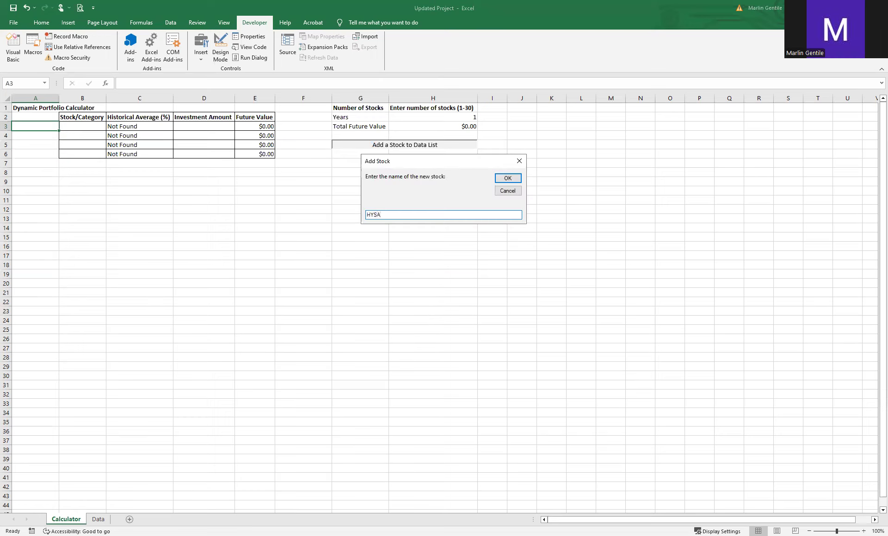
key(Return)
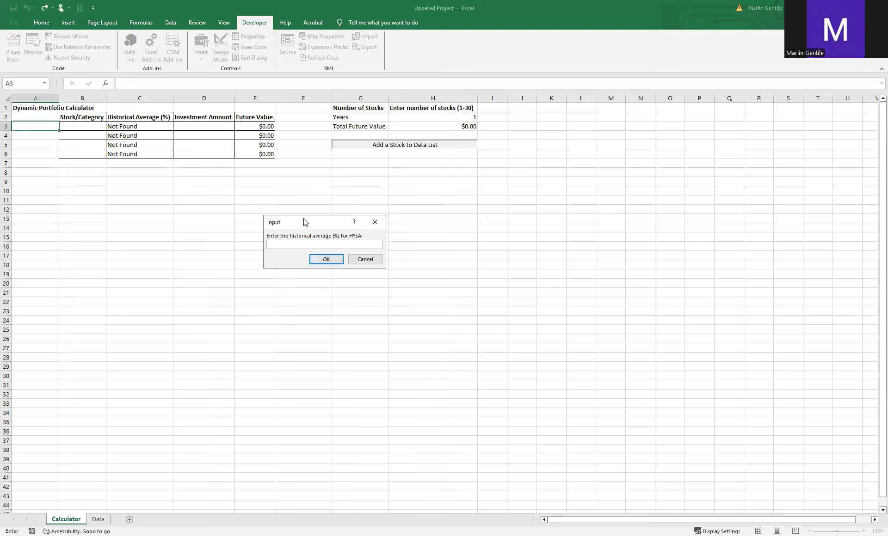
text(.041)
click(327, 259)
click(512, 307)
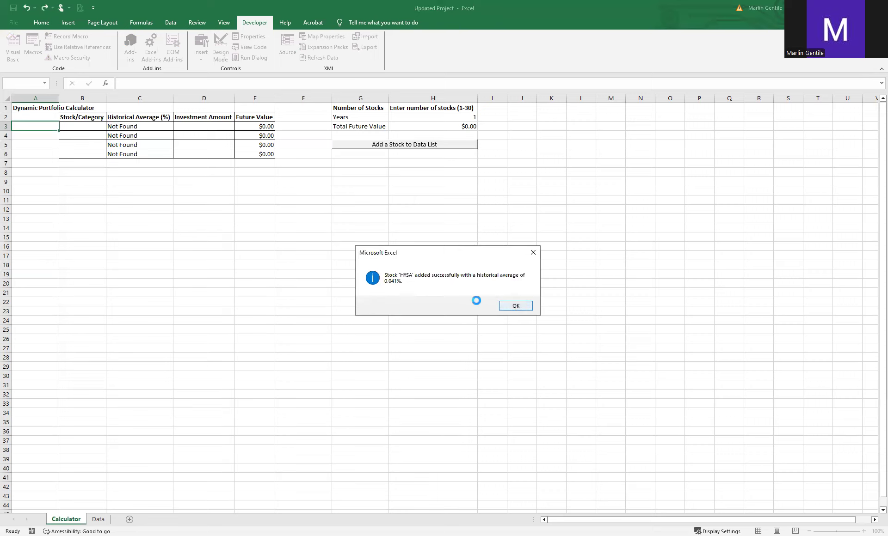
Choose HYSA as the stock in B3 and enter an investment amount of 10000 in D3.
click(109, 127)
click(84, 148)
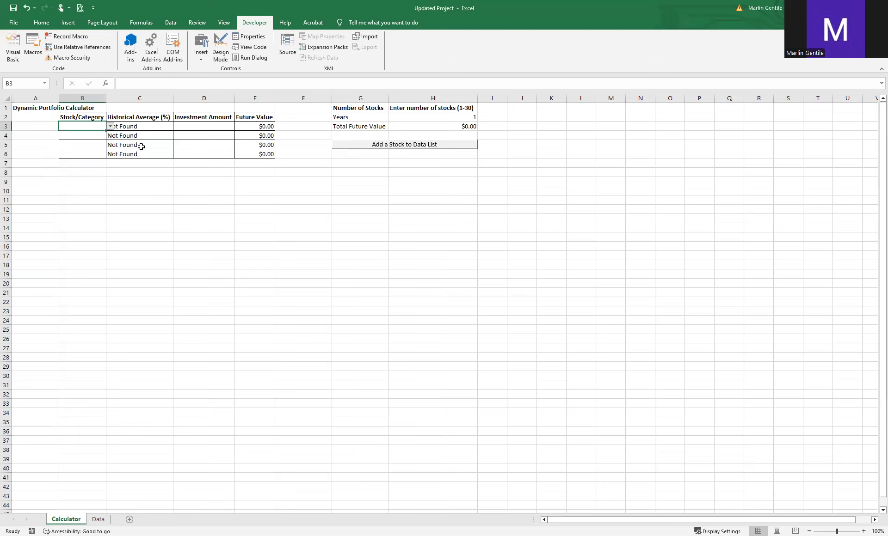
click(198, 130)
text(10000)
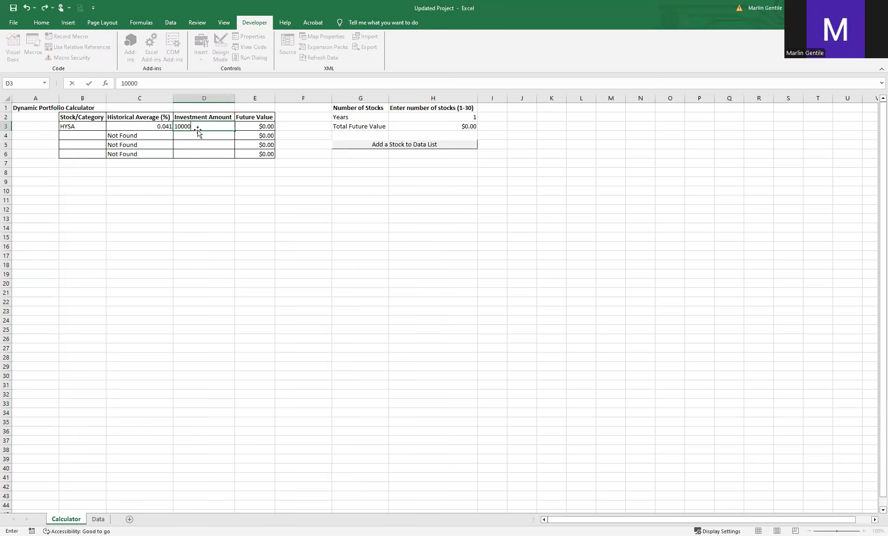
key(Return)
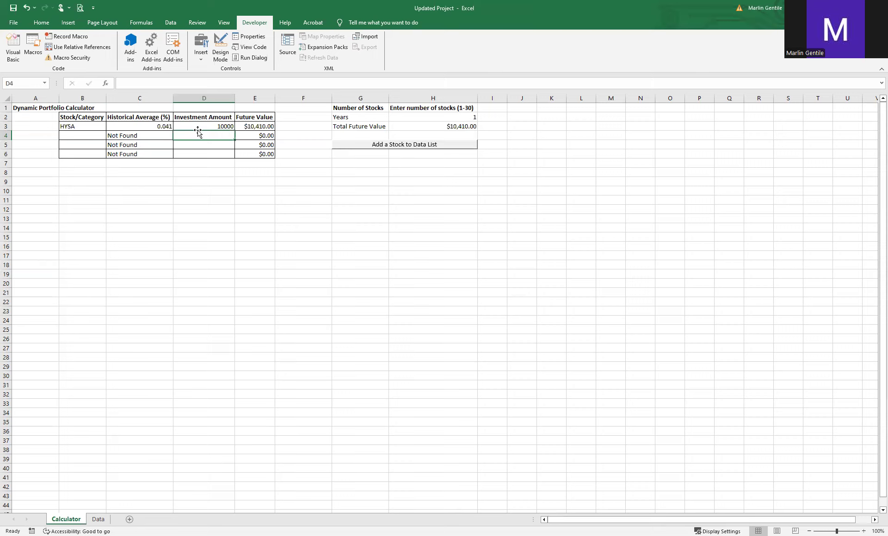
Set the Years value in H2 to 20.
key(Up)
key(Up)
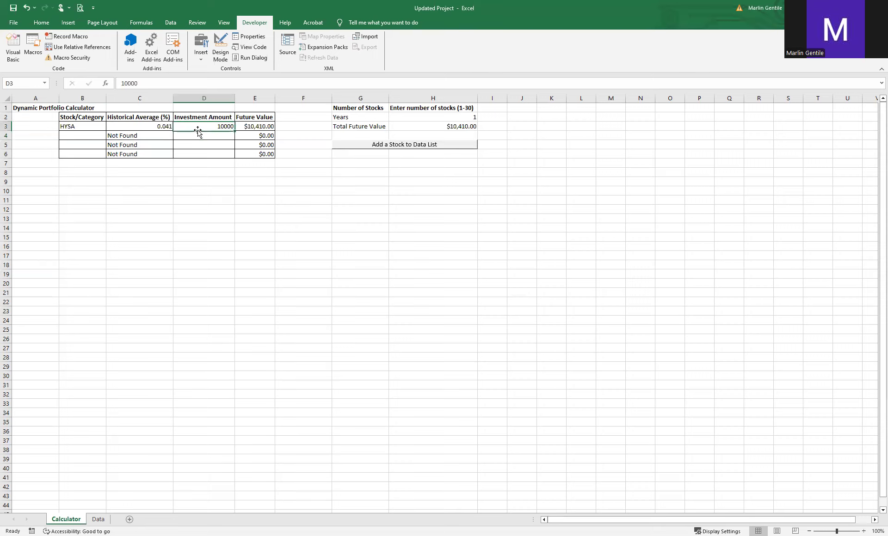
key(Right)
key(Right)
key(Right)
key(Right)
text(20)
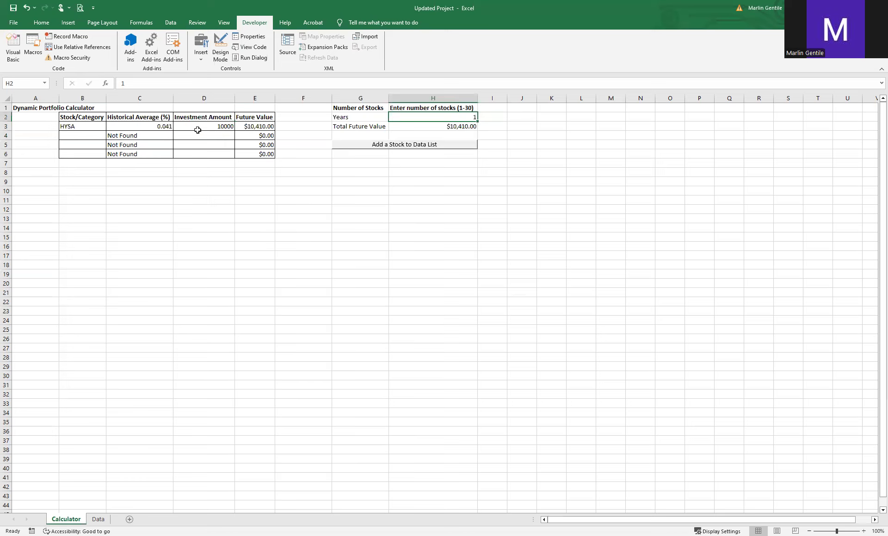
key(Return)
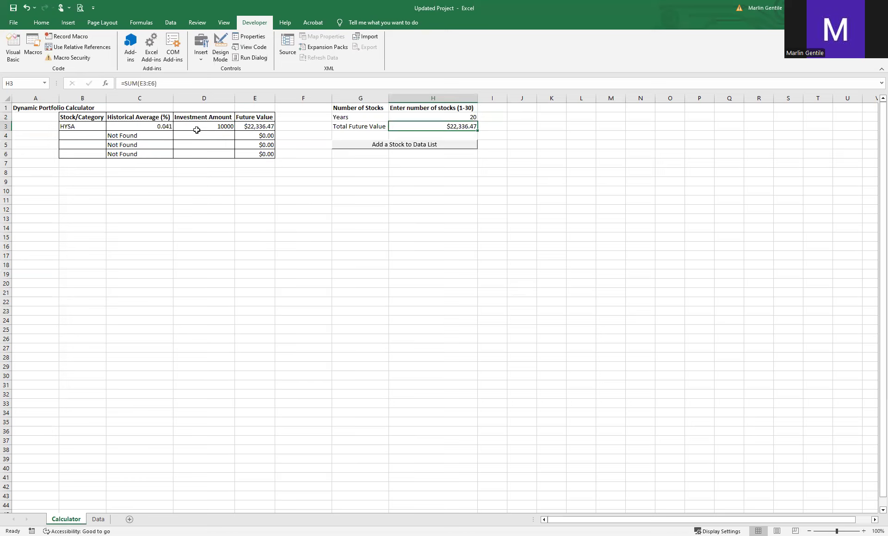
Clear the HYSA stock and its investment amount from row 3 of the calculator.
click(95, 128)
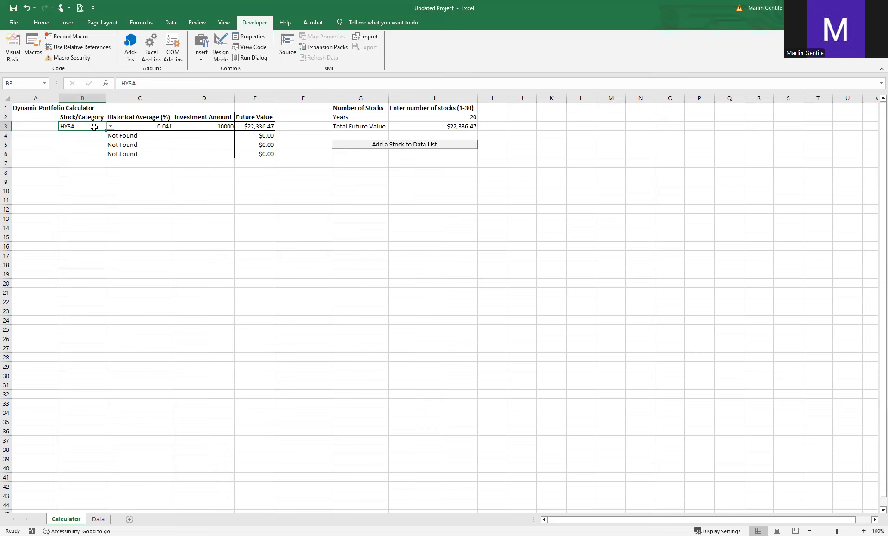
key(Delete)
key(Right)
key(Right)
key(Delete)
key(Down)
key(Left)
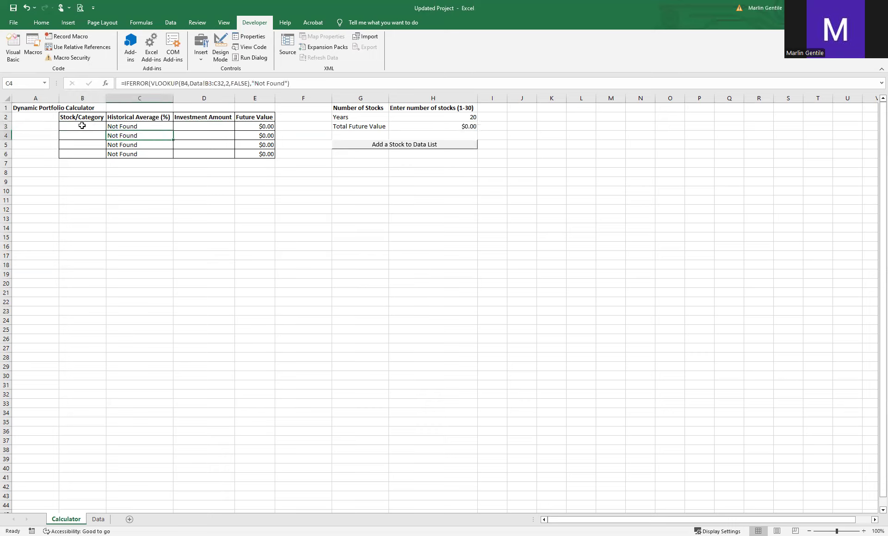
key(Left)
key(Left)
key(Up)
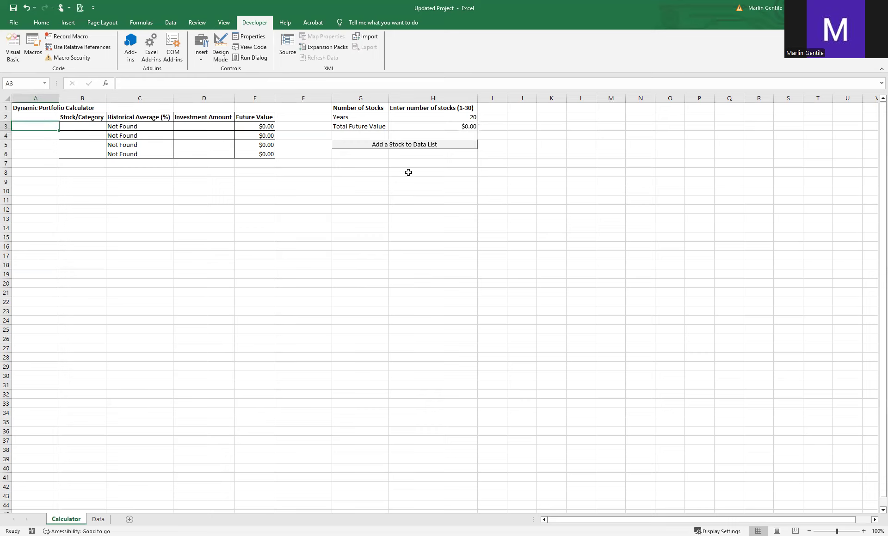